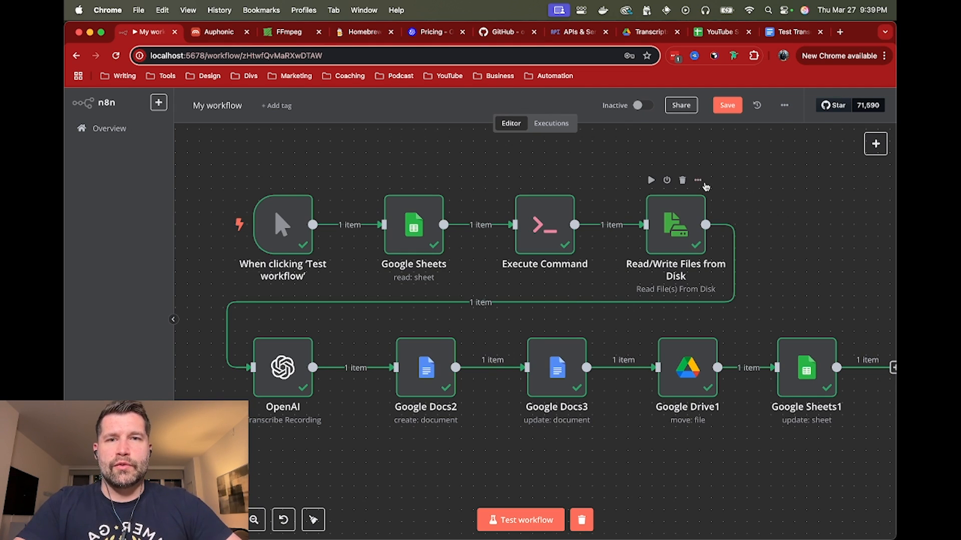
Look over the FFmpeg homepage and the list of enabled Google Cloud APIs, and return to the n8n workflow
left_click(294, 33)
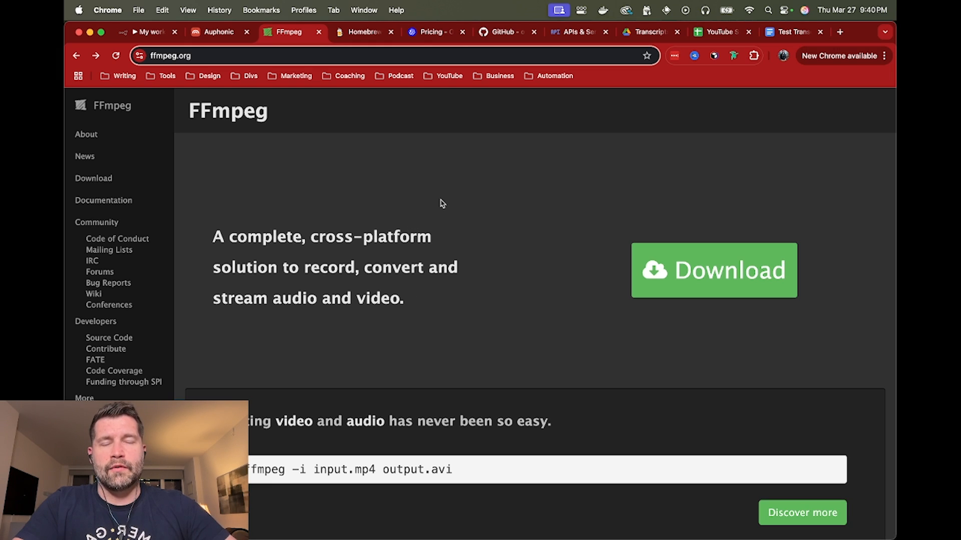
left_click(569, 34)
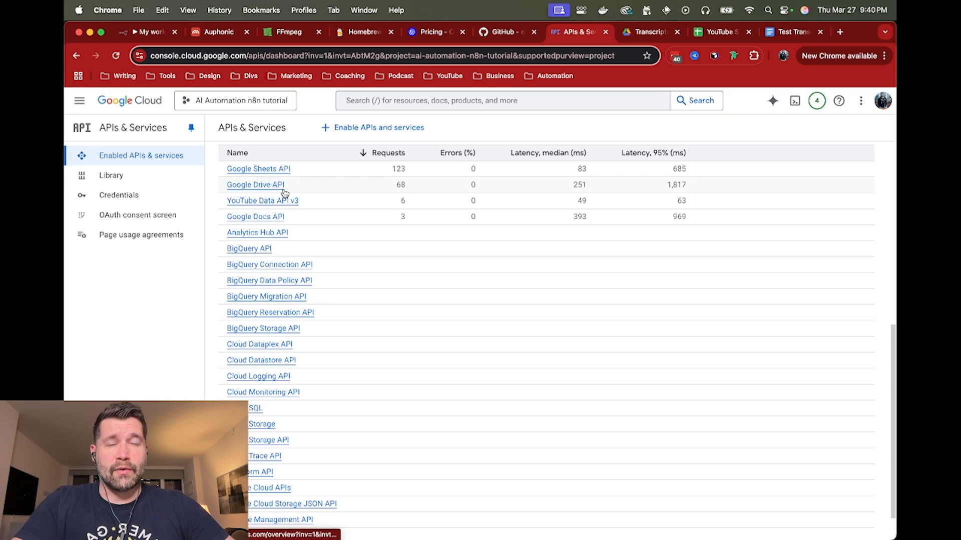
left_click(160, 34)
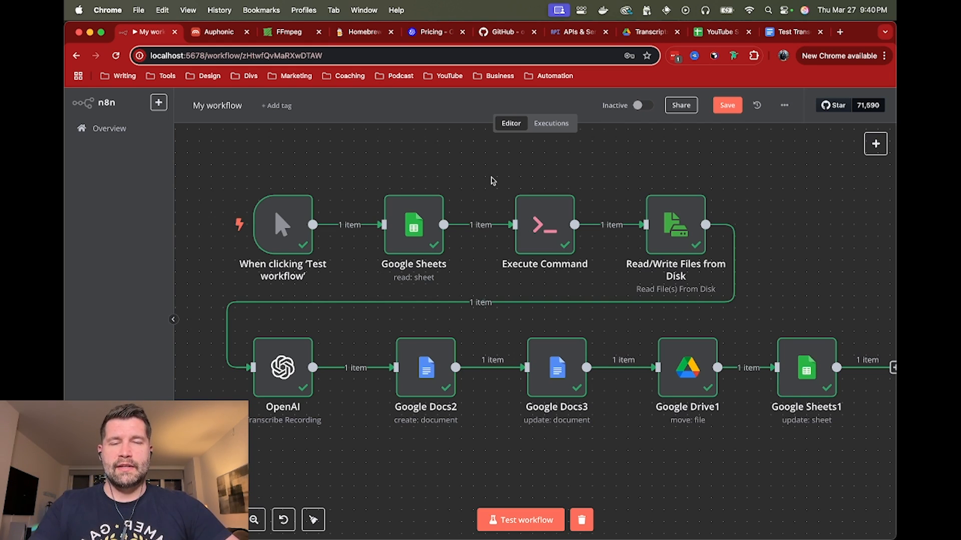
Check the npx n8n start command in Terminal and the workflow's localhost address in Chrome
key("super+Tab")
key("super+Tab")
key("super+Tab")
key("super+Tab")
key("super+Tab")
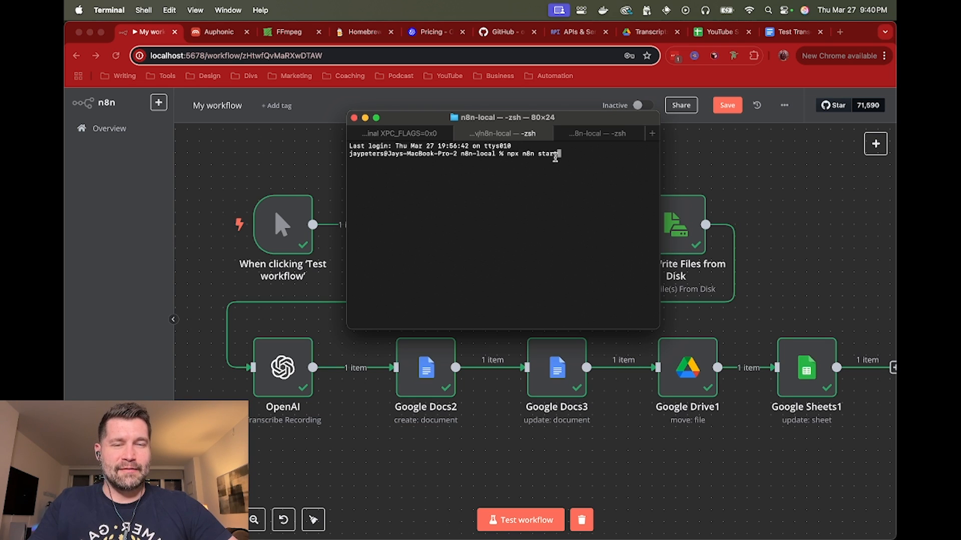
left_click(322, 165)
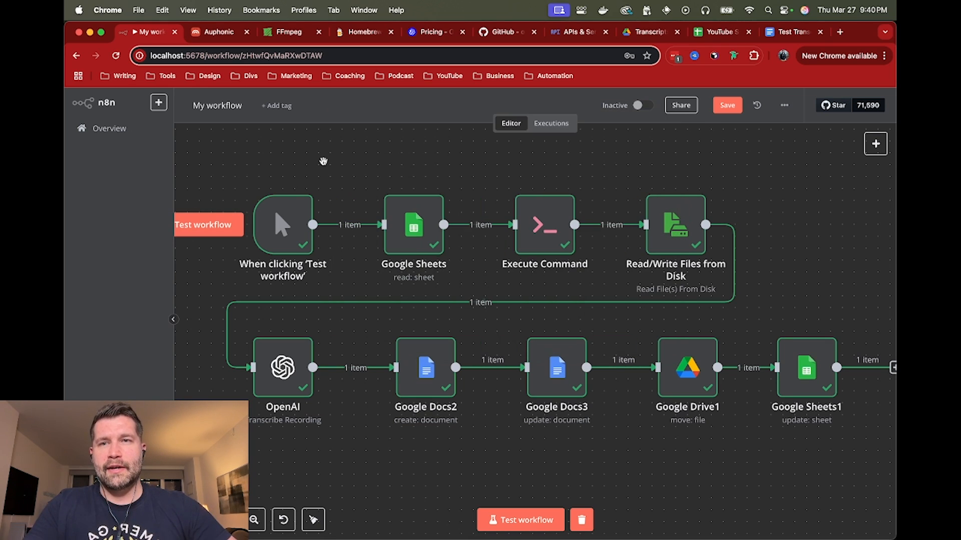
left_click(179, 56)
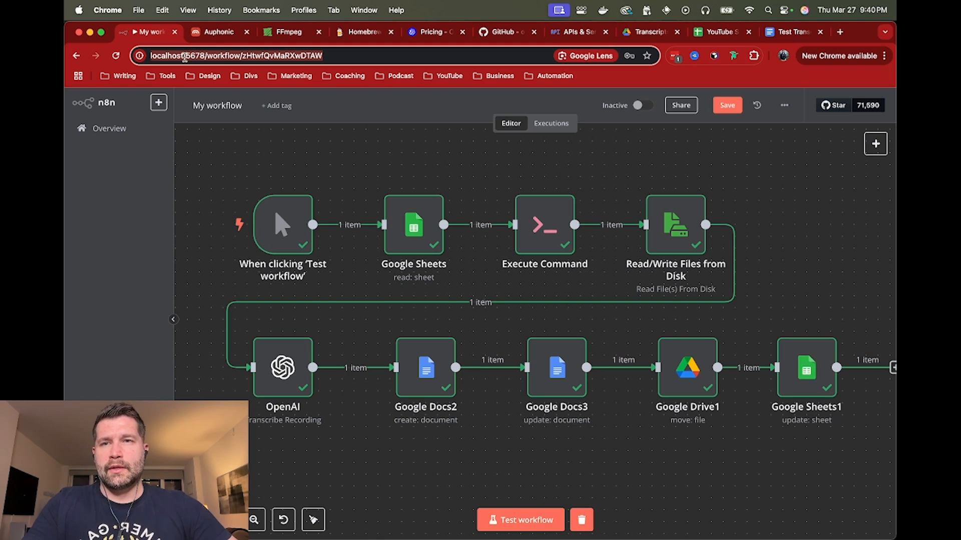
left_click(341, 160)
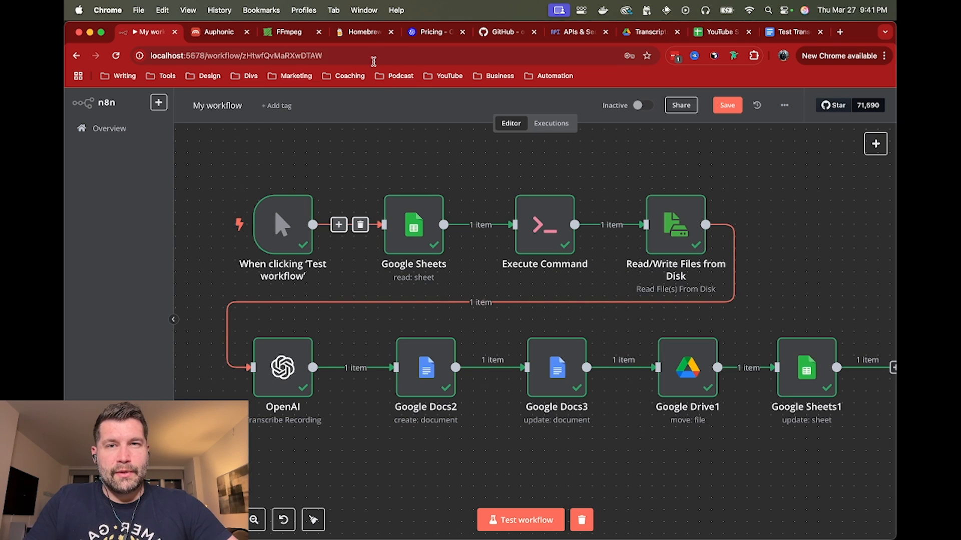
View the openai/whisper repository on GitHub and inspect the settings of the workflow's first Google Sheets node
left_click(503, 35)
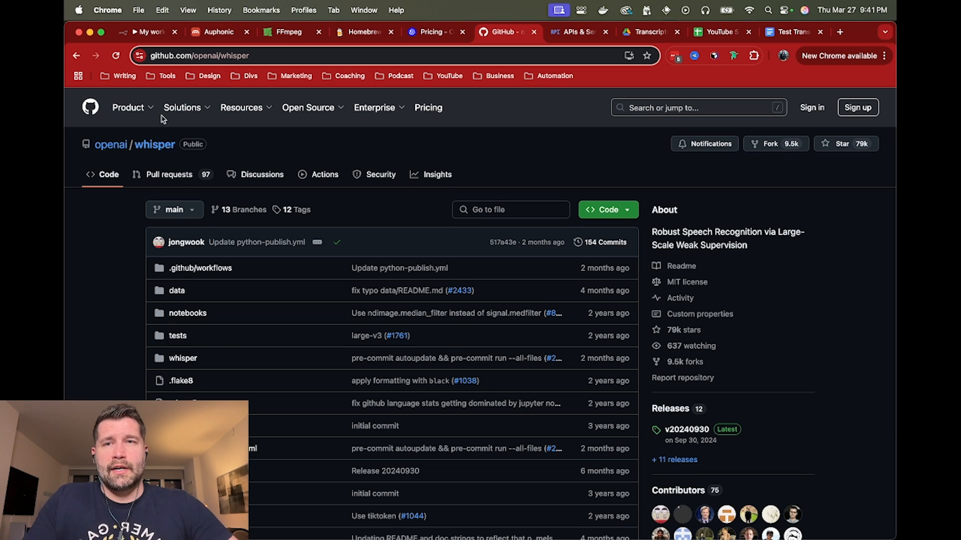
left_click(165, 34)
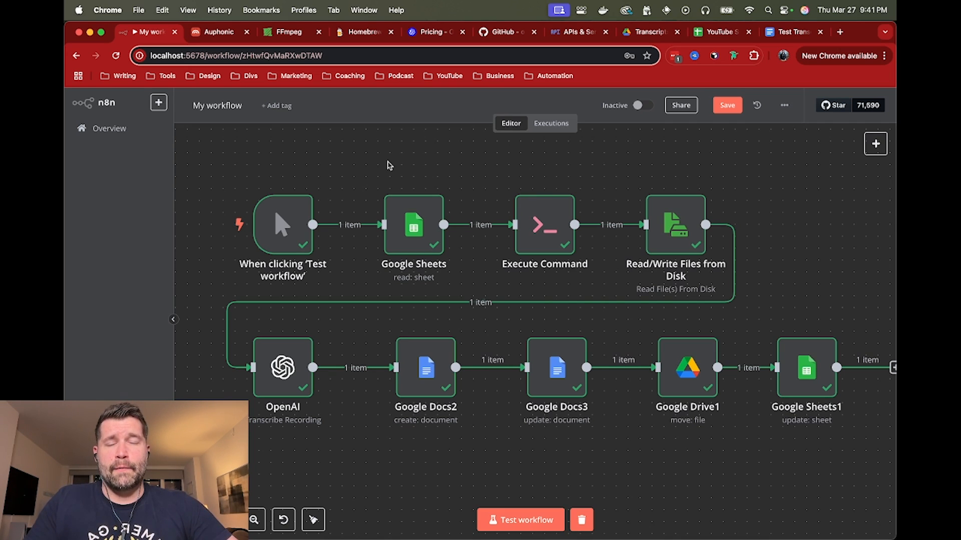
double_click(416, 228)
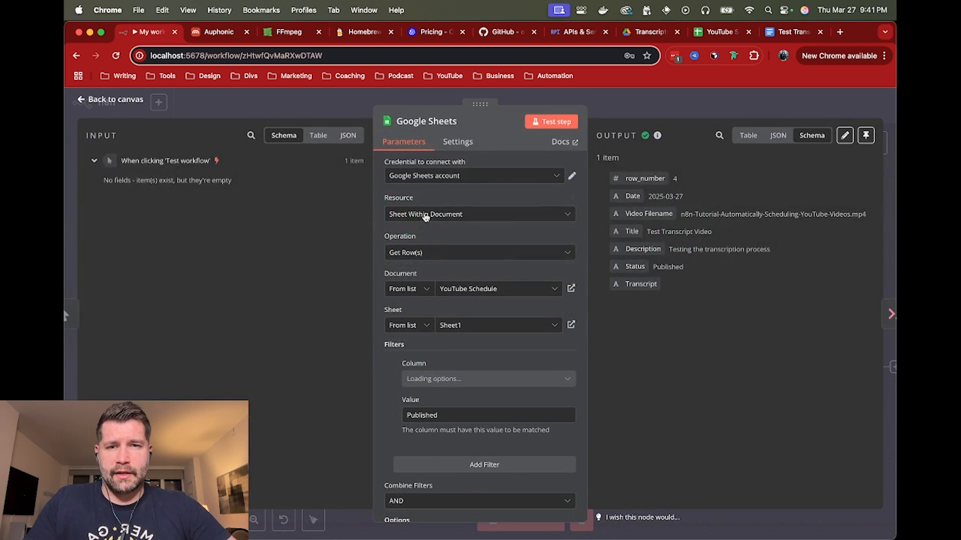
left_click(658, 100)
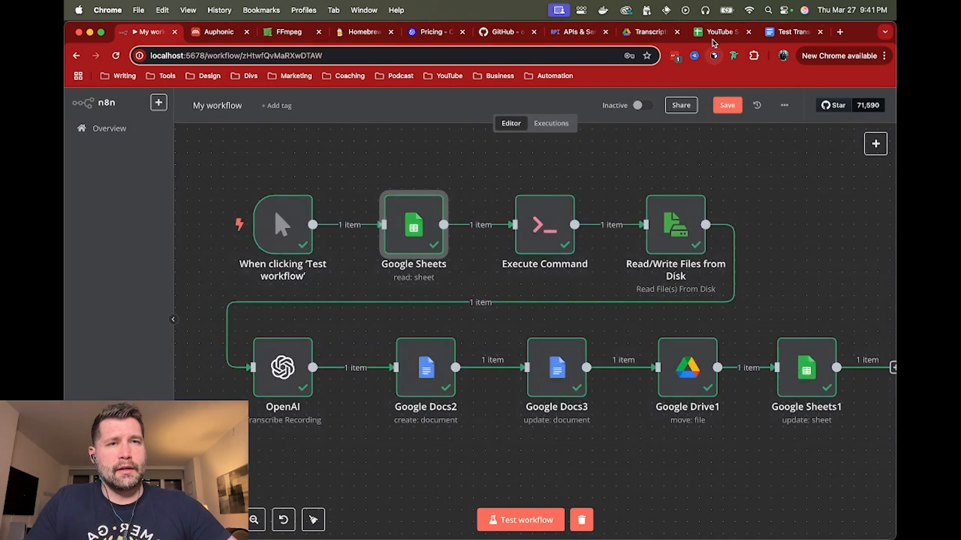
Examine row 4 of the YouTube Schedule spreadsheet, including its video filename and status
left_click(692, 36)
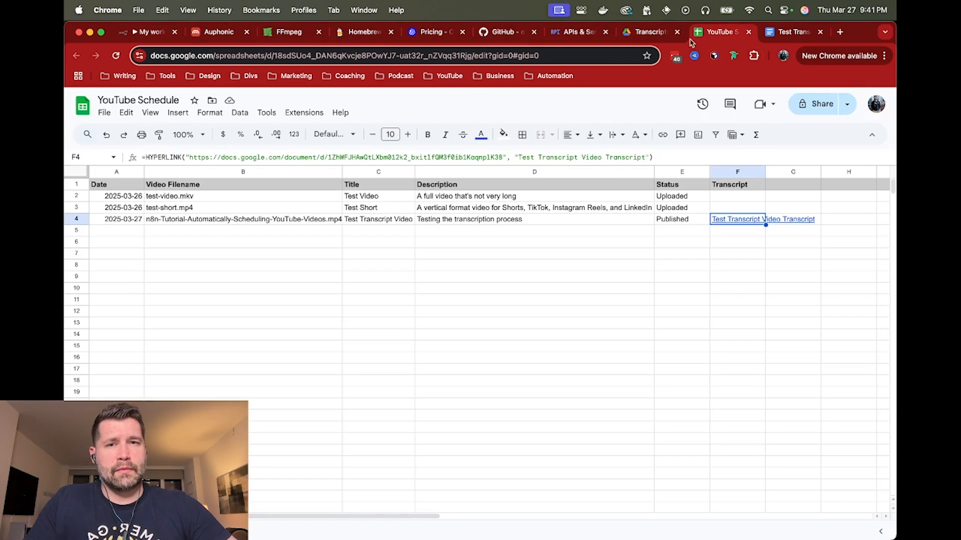
left_click(216, 223)
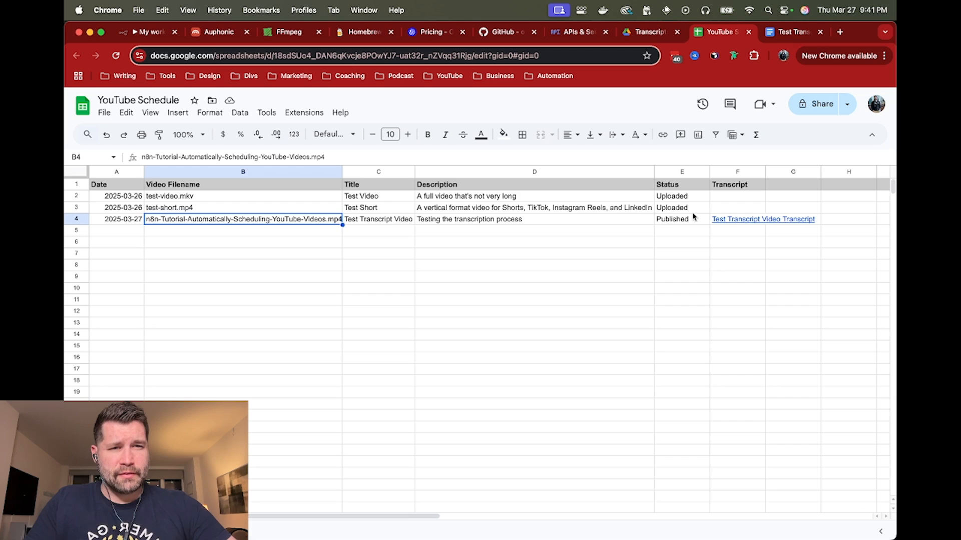
left_click(685, 218)
left_click(189, 225)
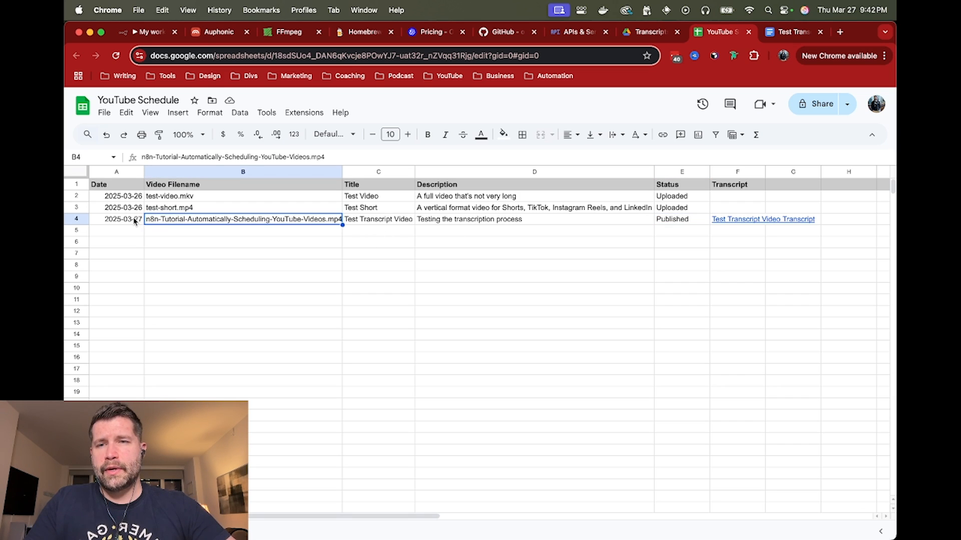
left_click(80, 219)
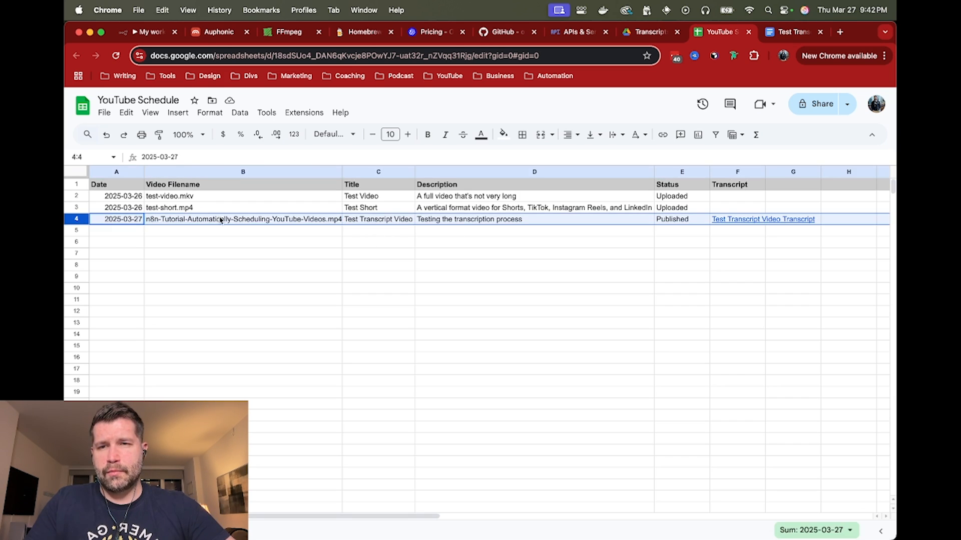
left_click(254, 218)
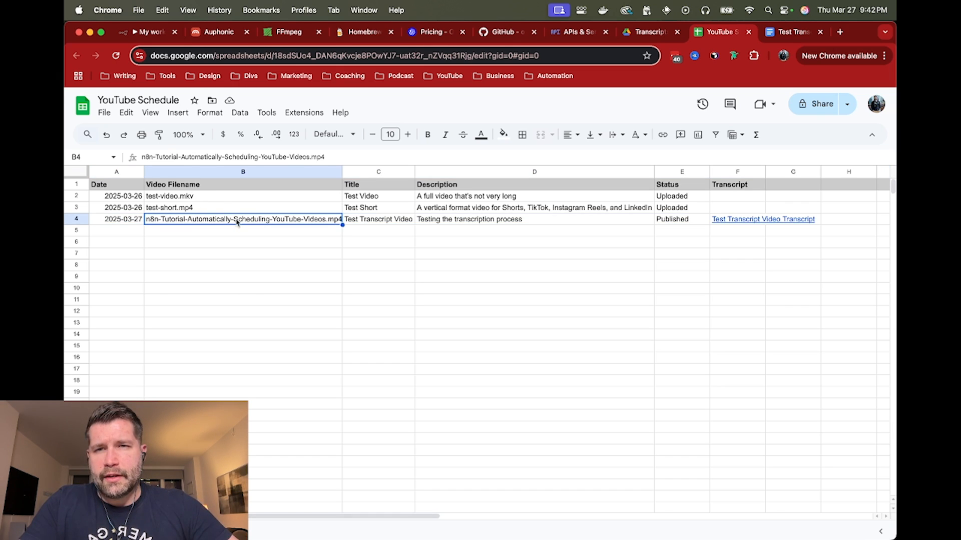
Open the Execute Command node in the n8n workflow and examine its ffmpeg command expression
left_click(151, 32)
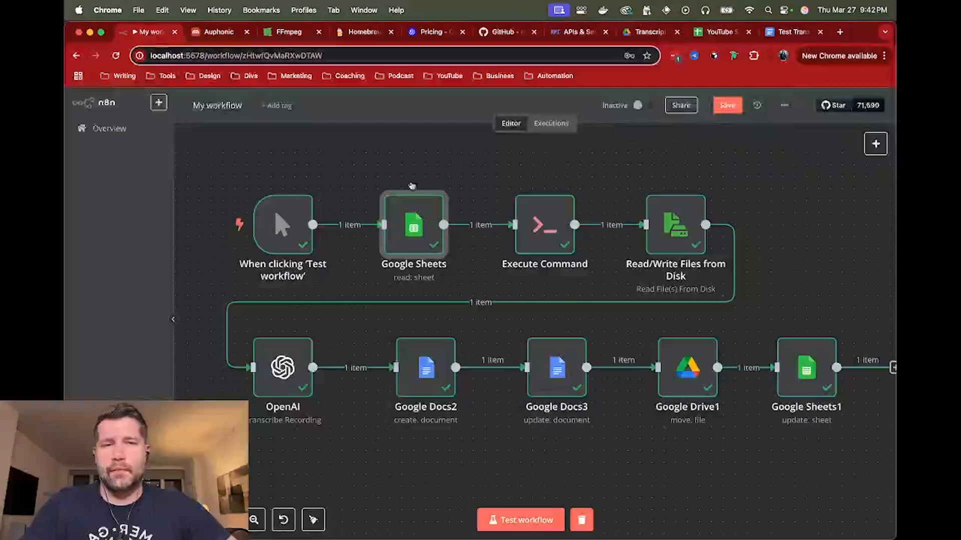
left_click(538, 236)
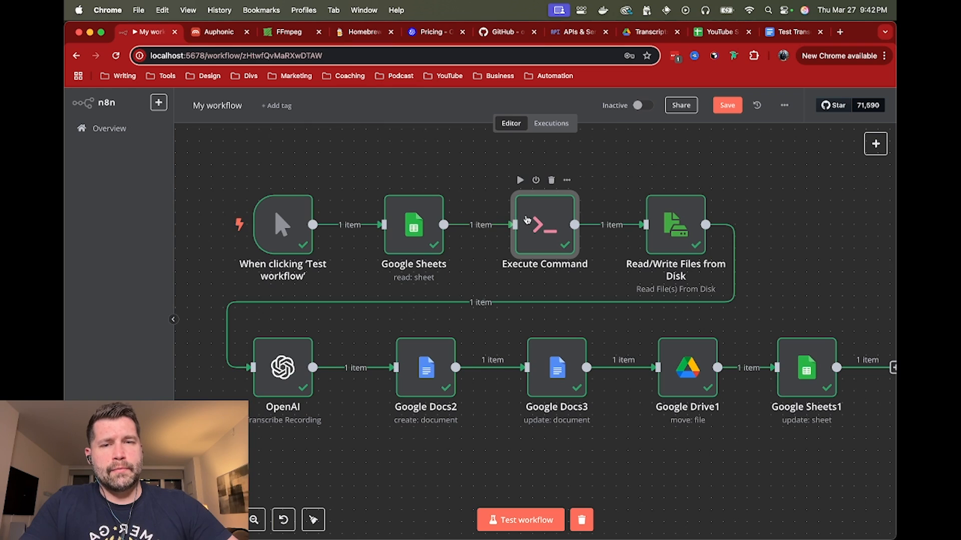
double_click(524, 231)
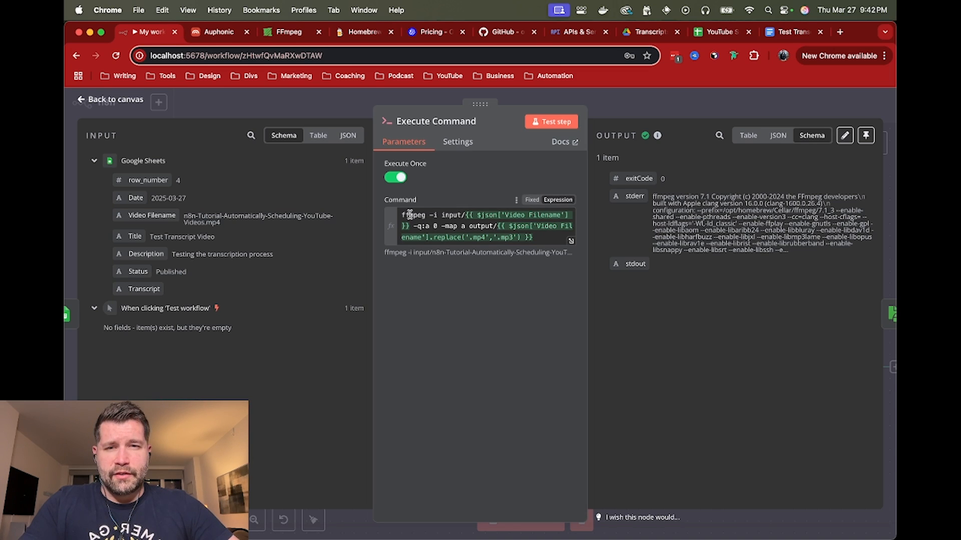
left_click_drag(401, 215, 537, 238)
left_click(538, 239)
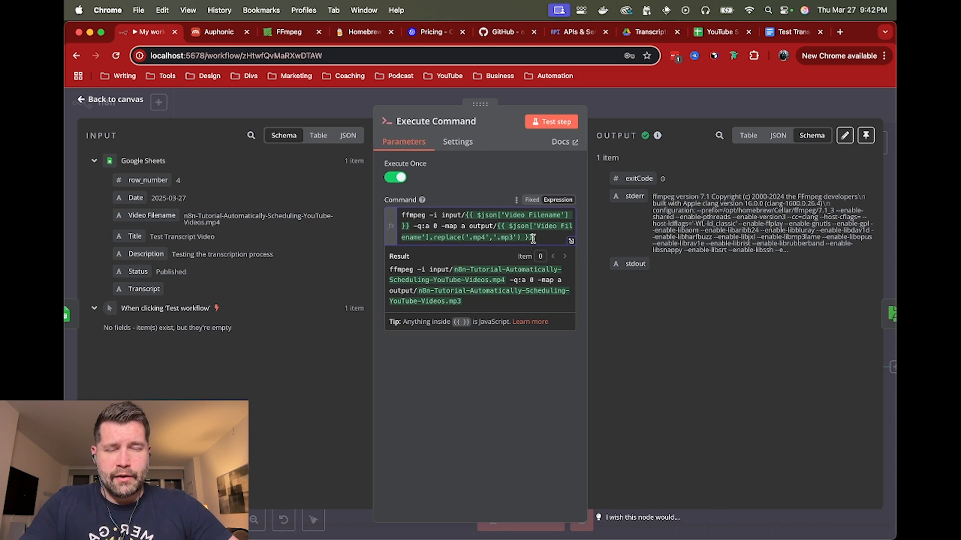
Compare the node's command with the ffmpeg command in Terminal, and return to the Execute Command node
mouse_move(422, 199)
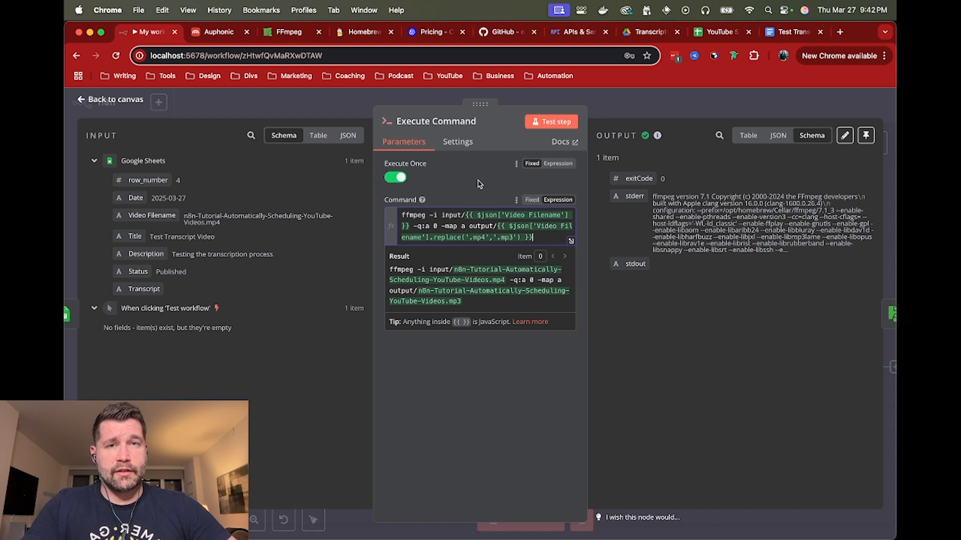
key("super+Tab")
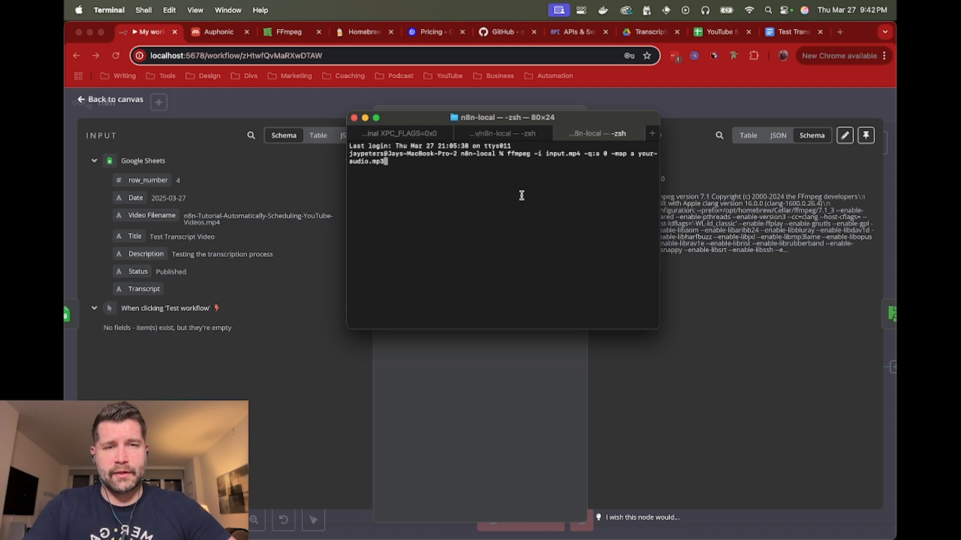
left_click(679, 123)
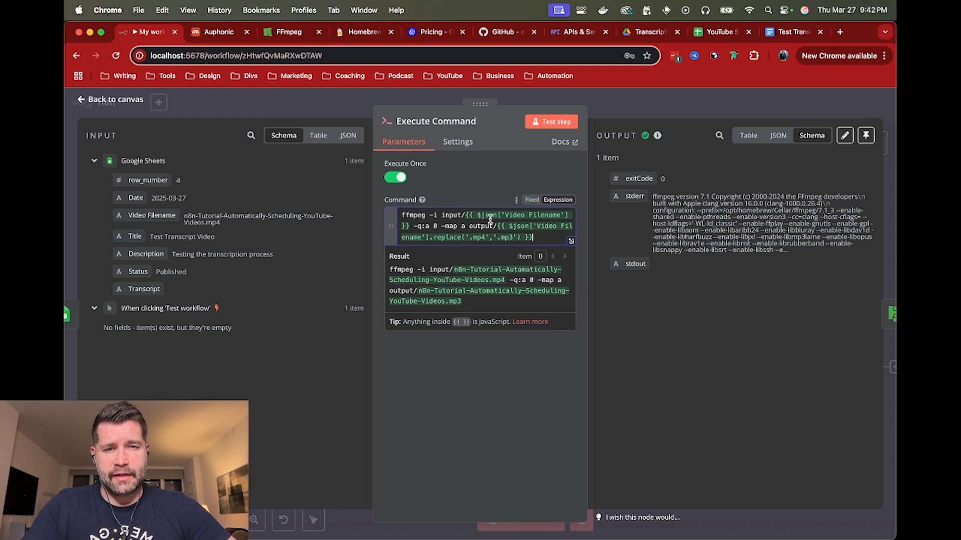
Examine the input and output folder paths in the ffmpeg command expression
mouse_move(479, 215)
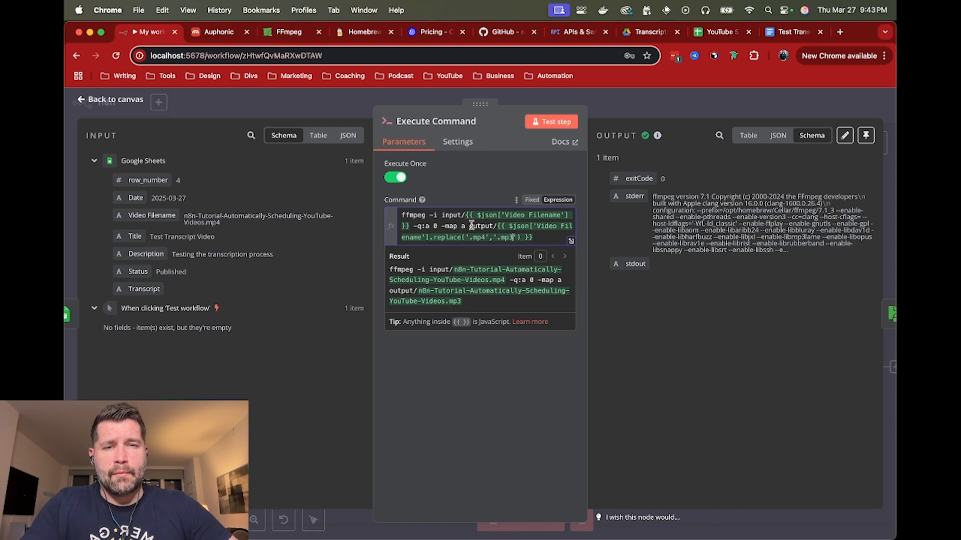
double_click(443, 216)
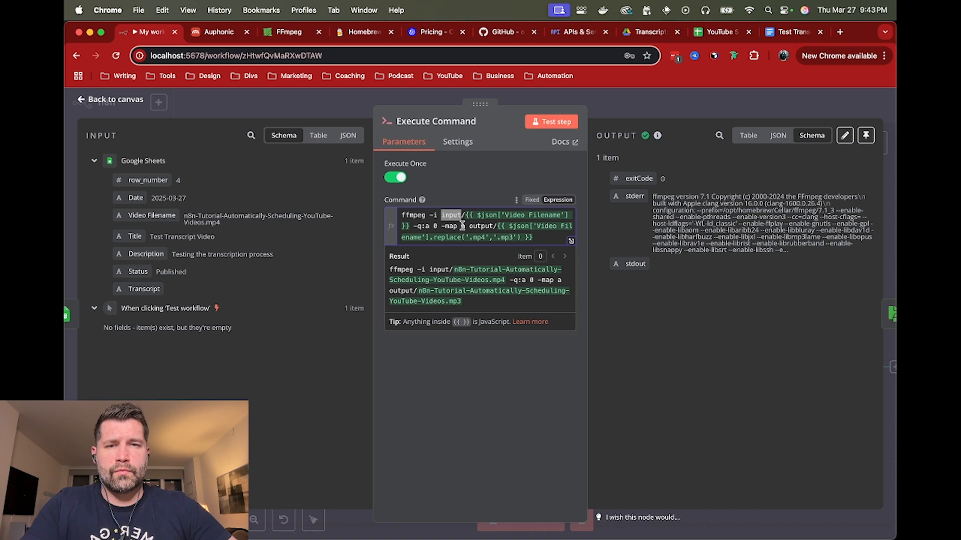
left_click(458, 215)
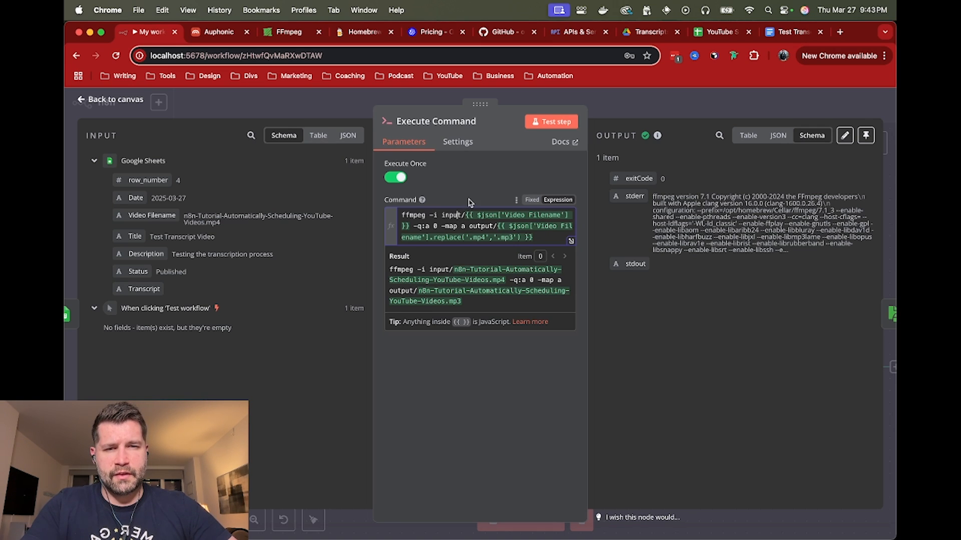
double_click(478, 225)
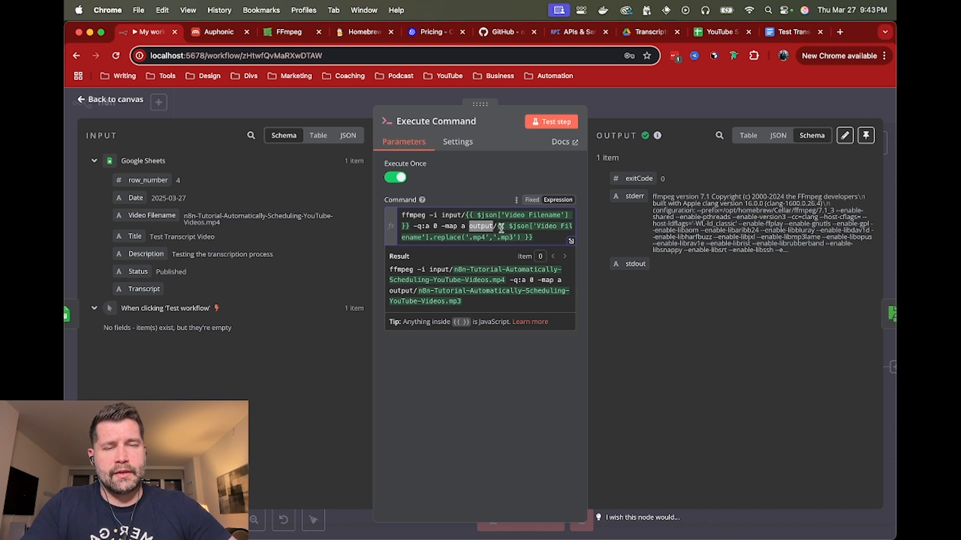
Switch to Finder, check the MP3 file in the output folder, and go up to the n8n-local folder
key("super+Tab")
key("super+Tab")
key("super+Tab")
left_click(549, 197)
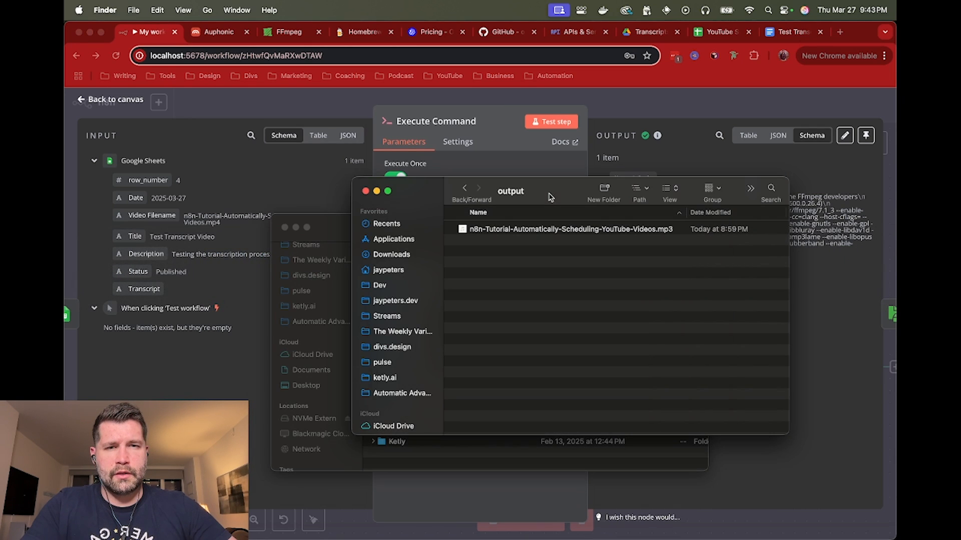
left_click(543, 232)
key("super+Up")
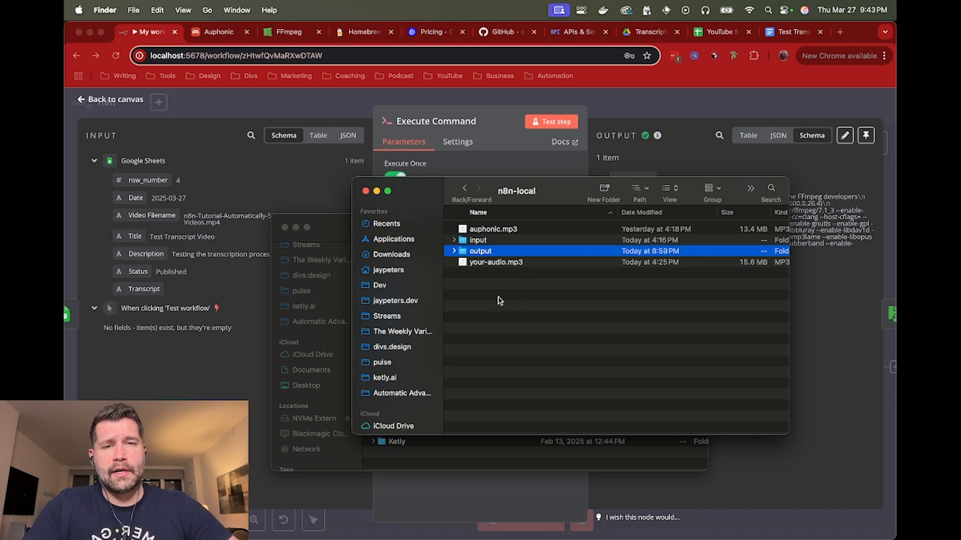
Locate the input and output folders inside n8n-local, and return to the Execute Command node
left_click(500, 240)
left_click(501, 252)
left_click(501, 240)
left_click(501, 250)
left_click(502, 240)
left_click(502, 250)
left_click(503, 242)
left_click(493, 142)
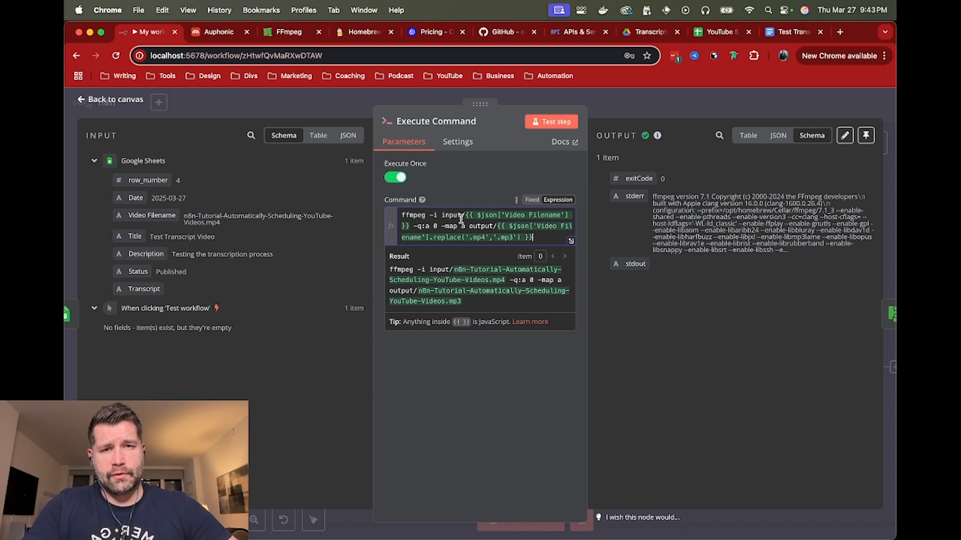
View the MP4 in the input folder and the MP3 in the output folder in Finder, and return to the Execute Command node
key("super+Tab")
left_click(489, 250)
left_click(492, 241)
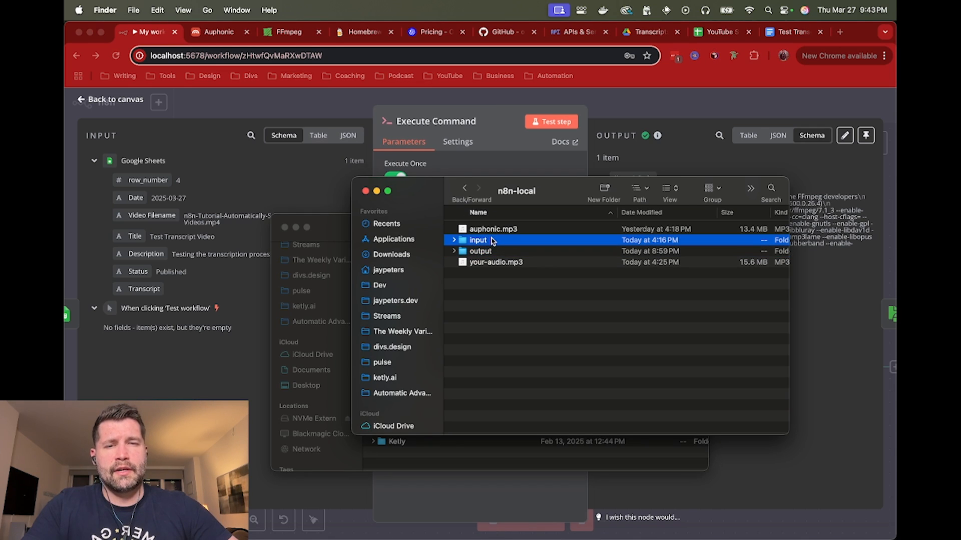
double_click(491, 241)
left_click(505, 231)
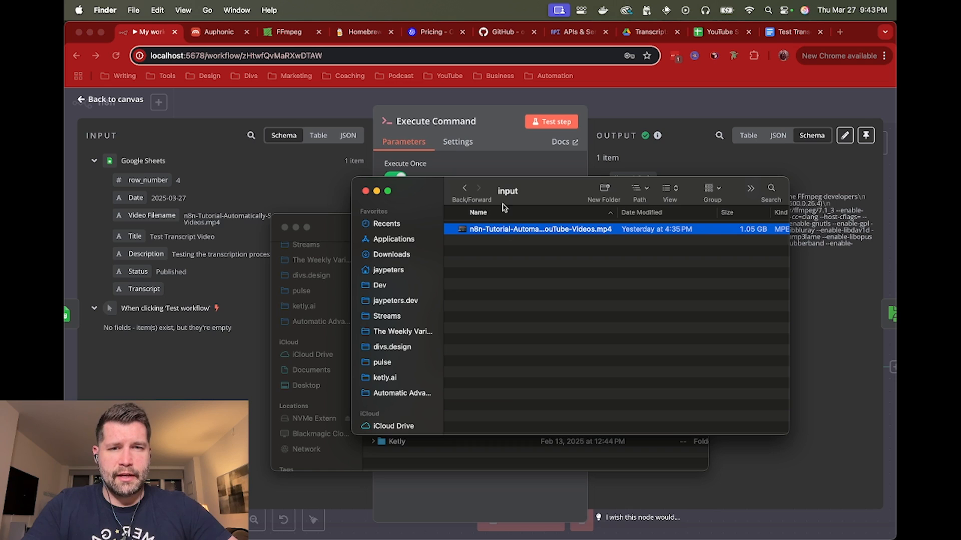
key("super+Up")
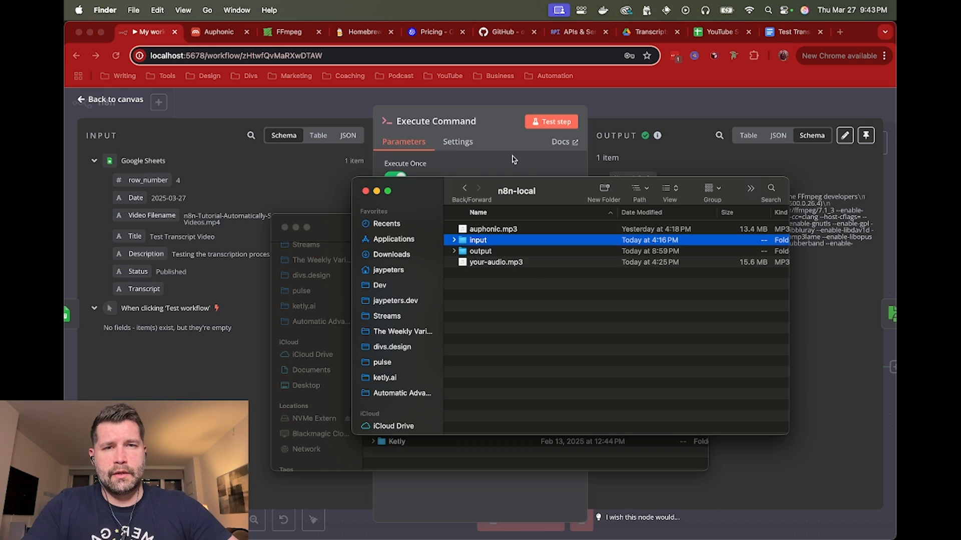
double_click(497, 252)
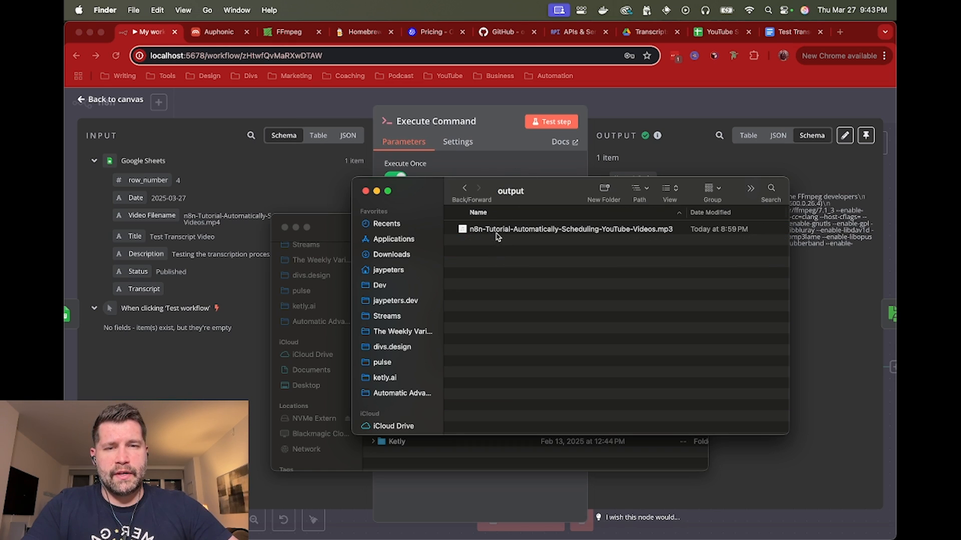
left_click(510, 150)
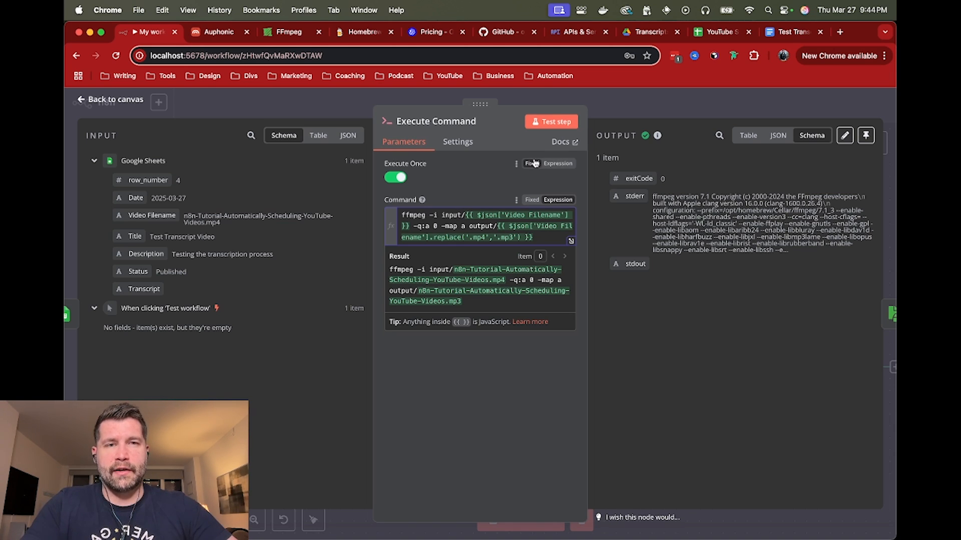
Examine the File(s) Selector expression and the output file data in the Read/Write Files from Disk node, and return to the canvas
left_click(636, 103)
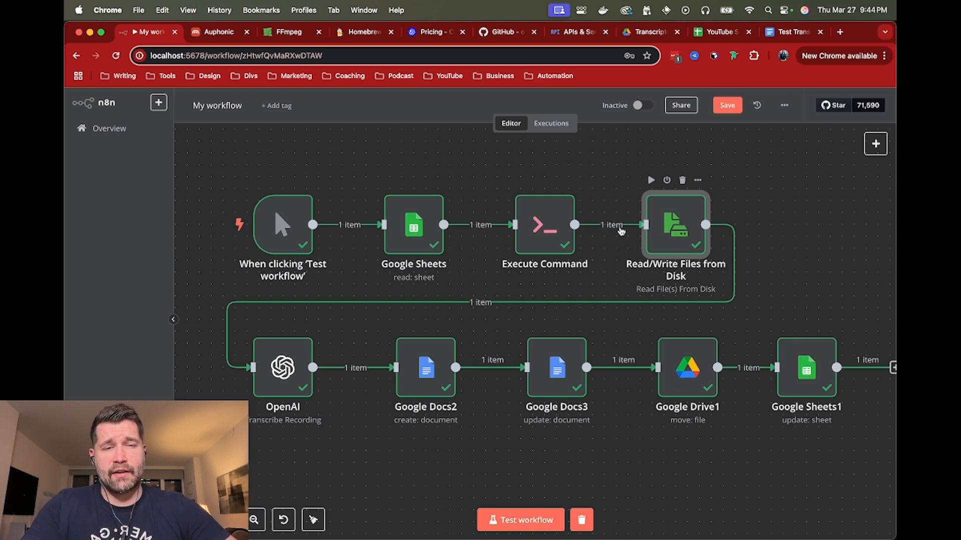
double_click(688, 231)
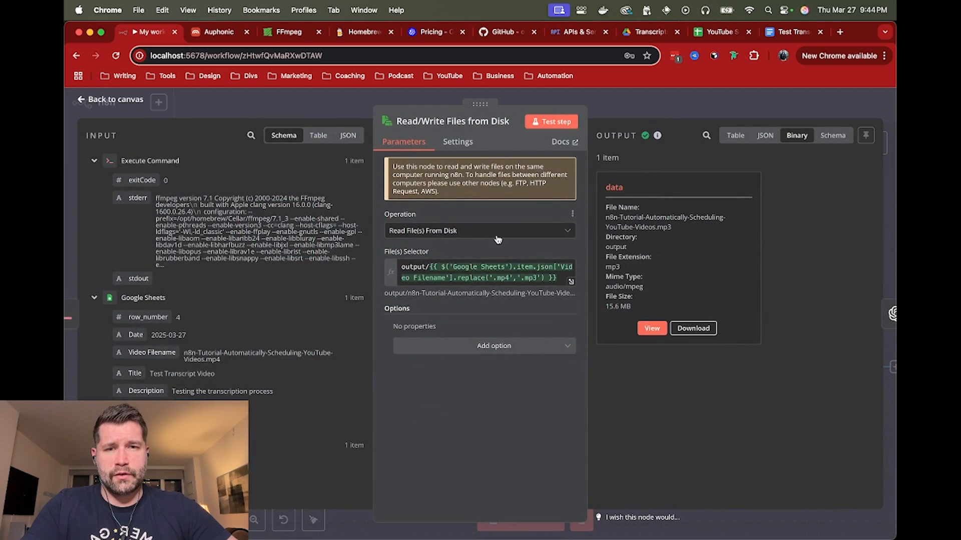
left_click(414, 266)
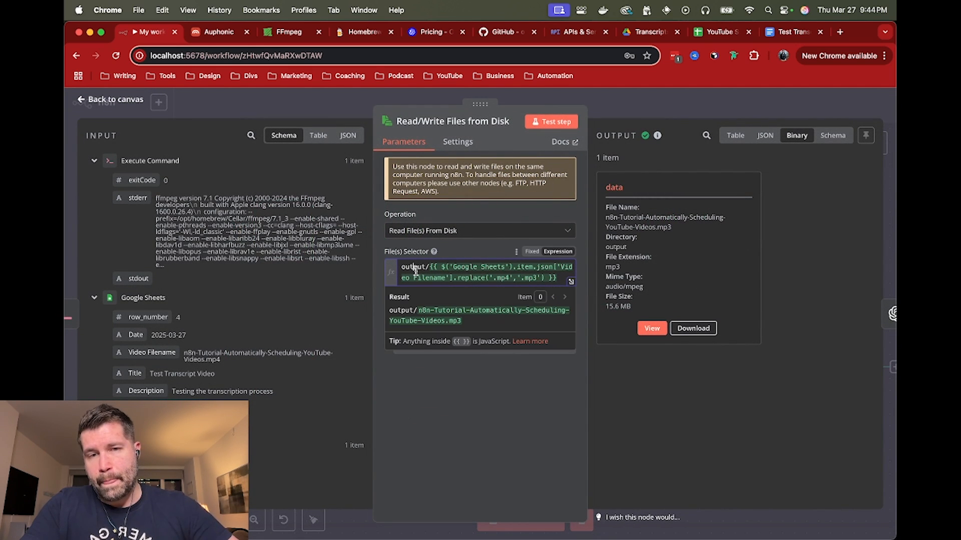
key("super+Tab")
key("super+Tab")
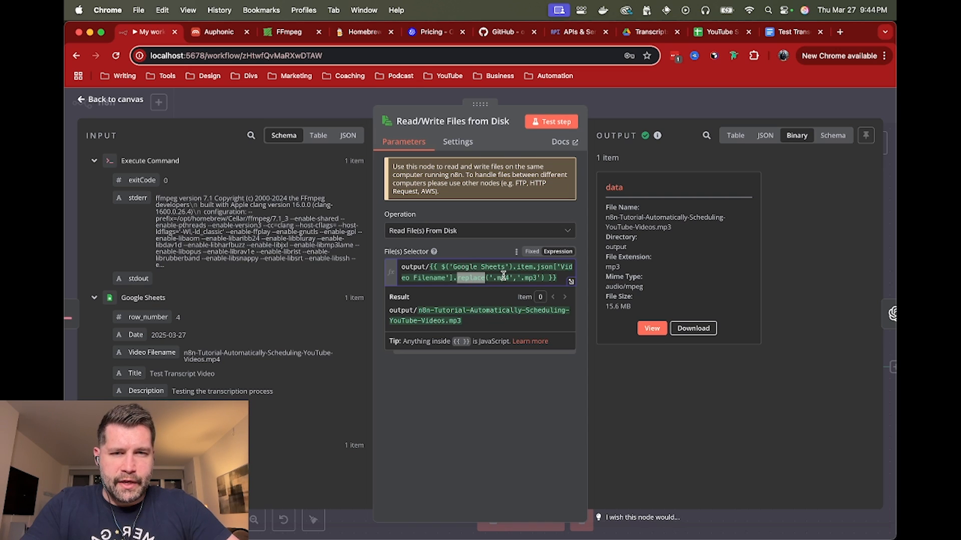
mouse_move(503, 275)
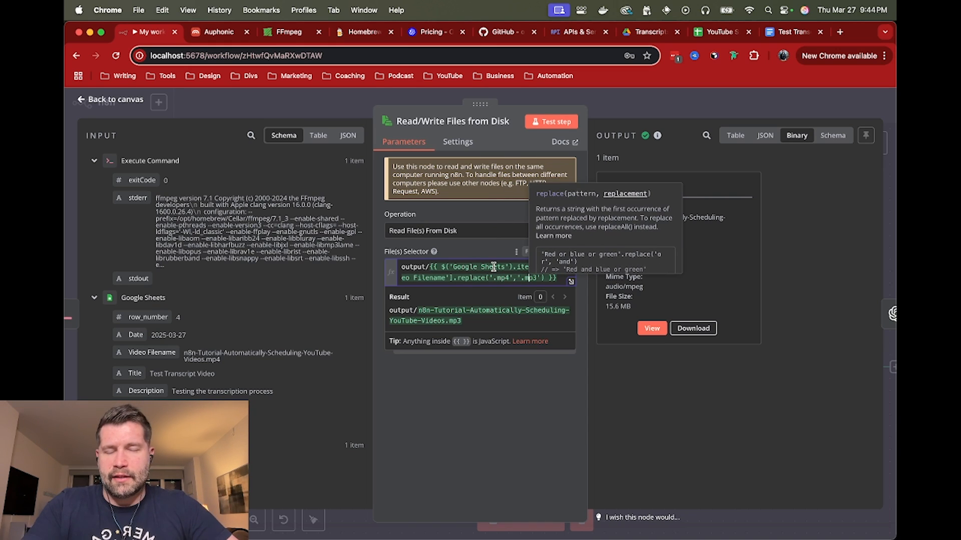
left_click(649, 111)
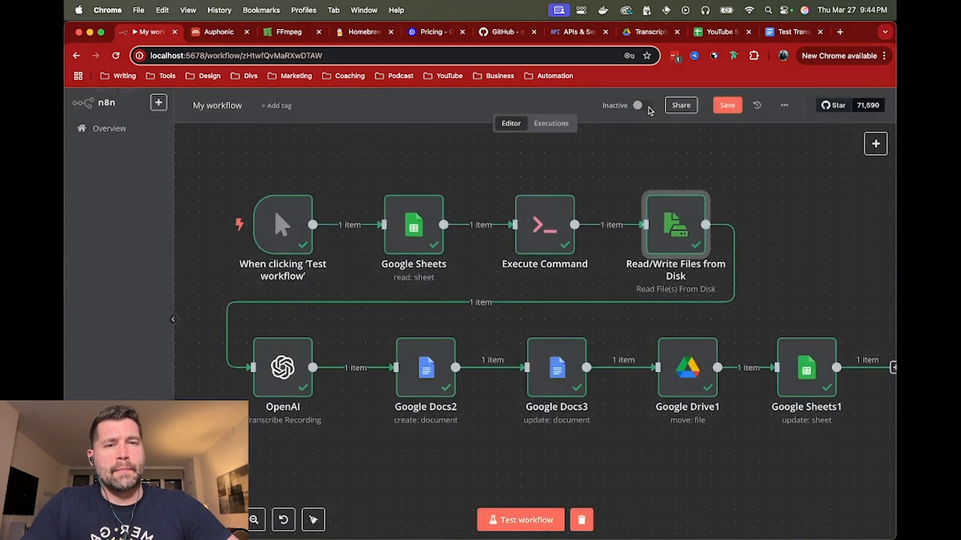
double_click(659, 214)
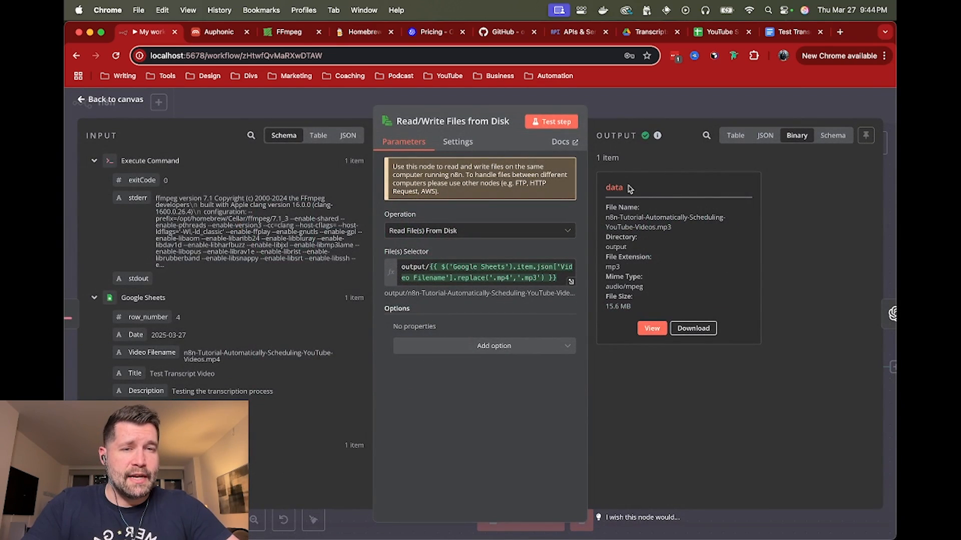
left_click(684, 109)
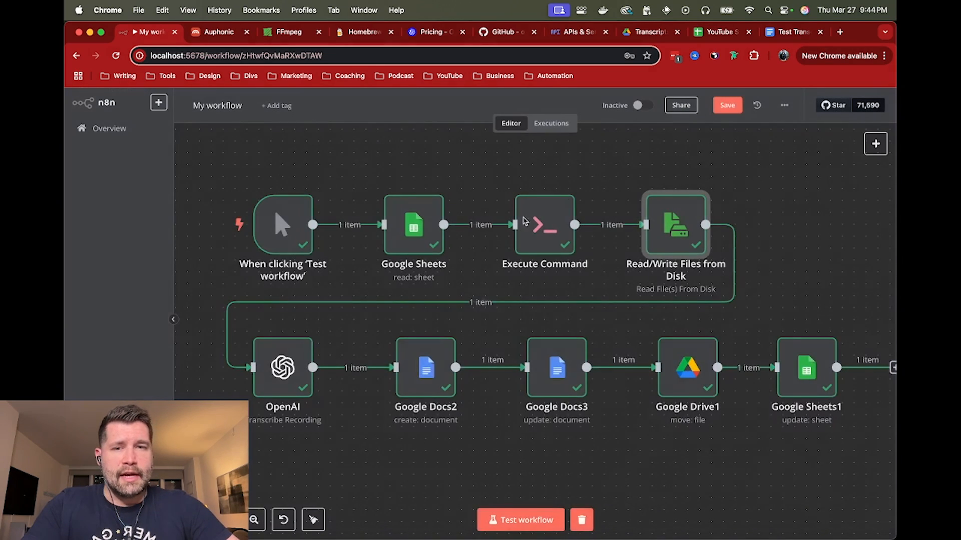
Open the OpenAI node and review its resource and operation options, keeping Audio and Transcribe a Recording
double_click(279, 371)
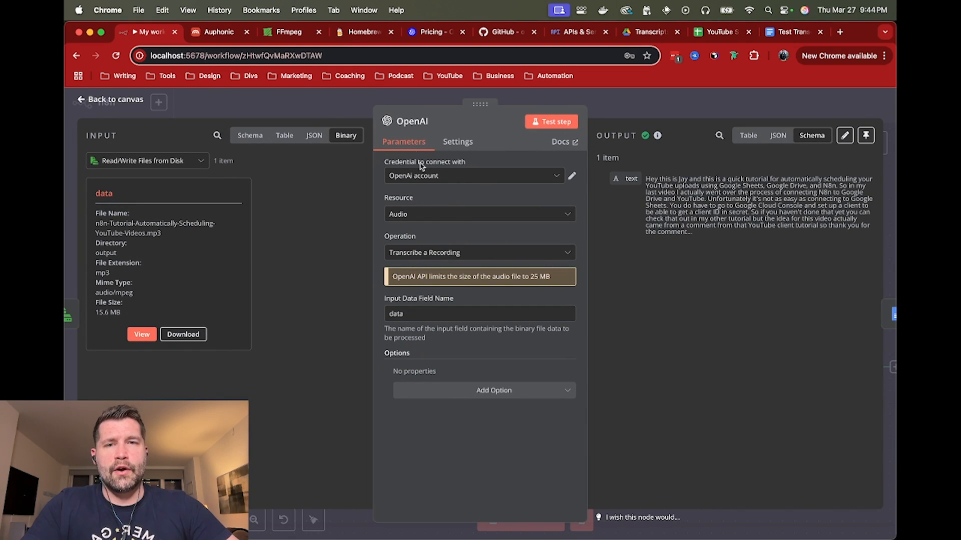
left_click(407, 215)
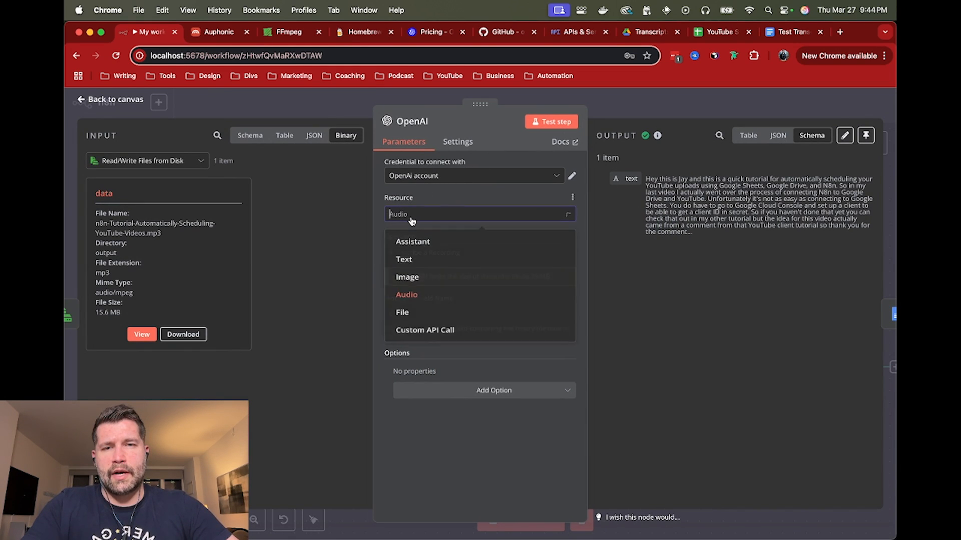
left_click(418, 294)
left_click(447, 259)
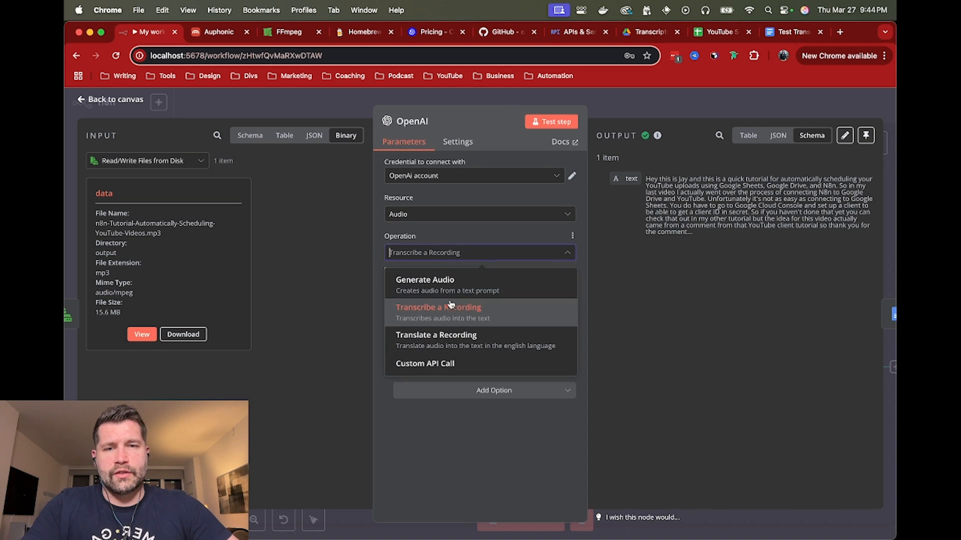
left_click(468, 236)
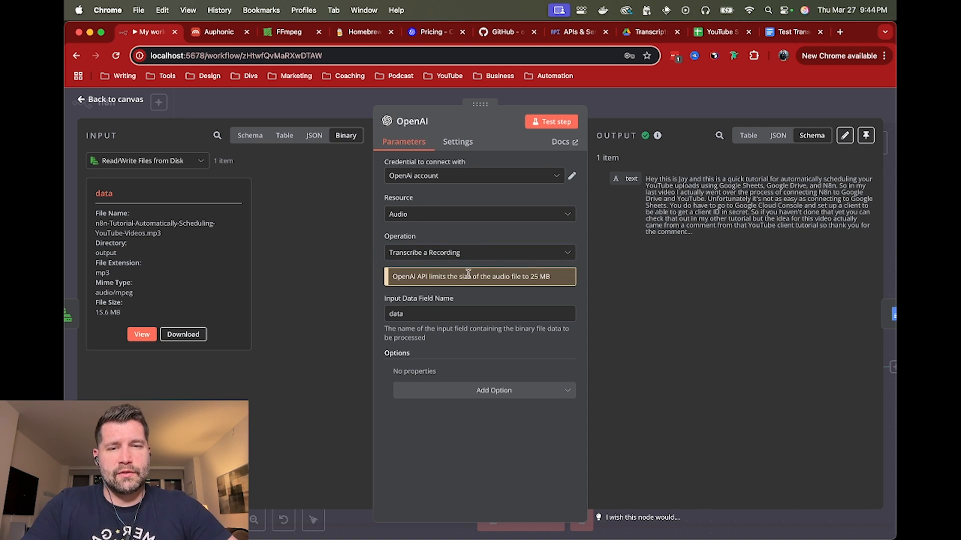
Examine the transcription model prices on the OpenAI pricing page, and return to the workflow canvas
left_click(429, 33)
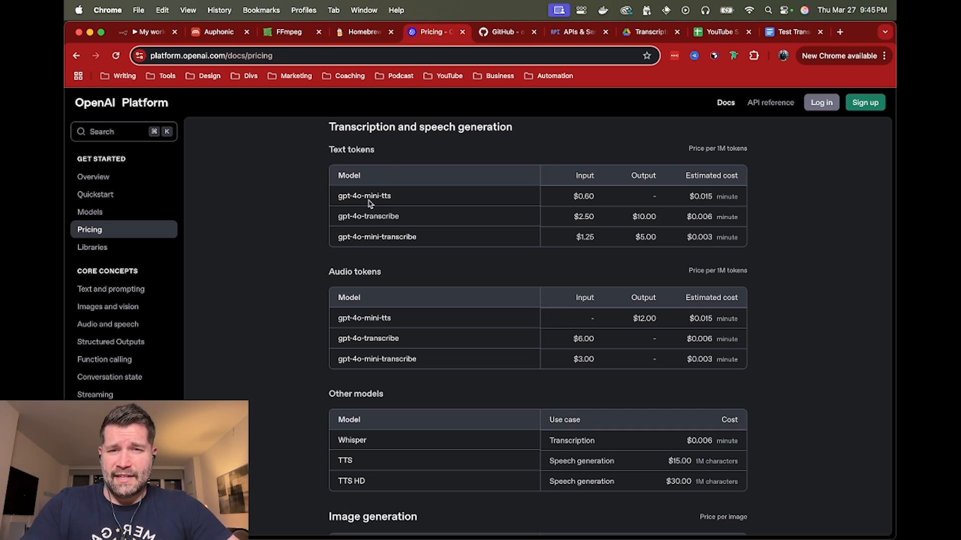
left_click_drag(339, 217, 413, 218)
left_click(414, 219)
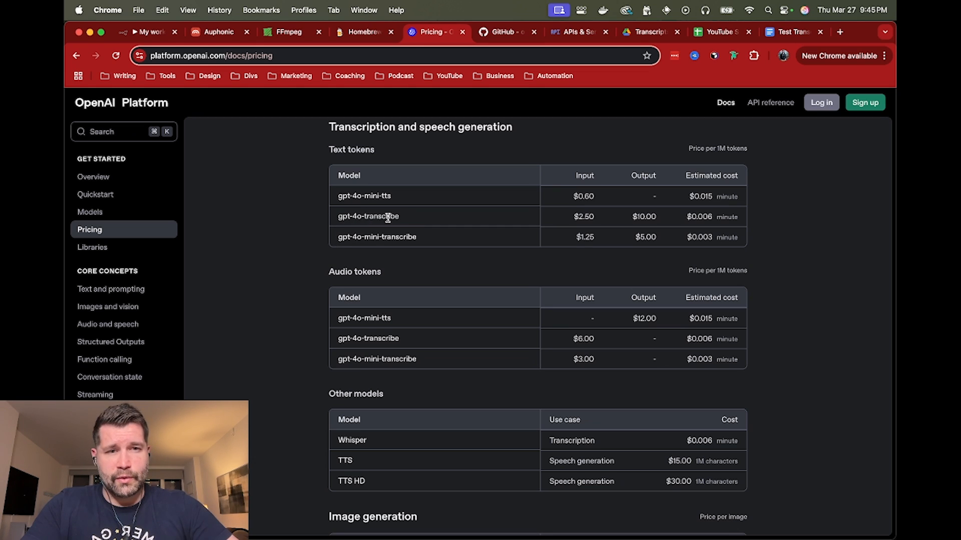
left_click_drag(339, 360, 406, 360)
left_click(403, 361)
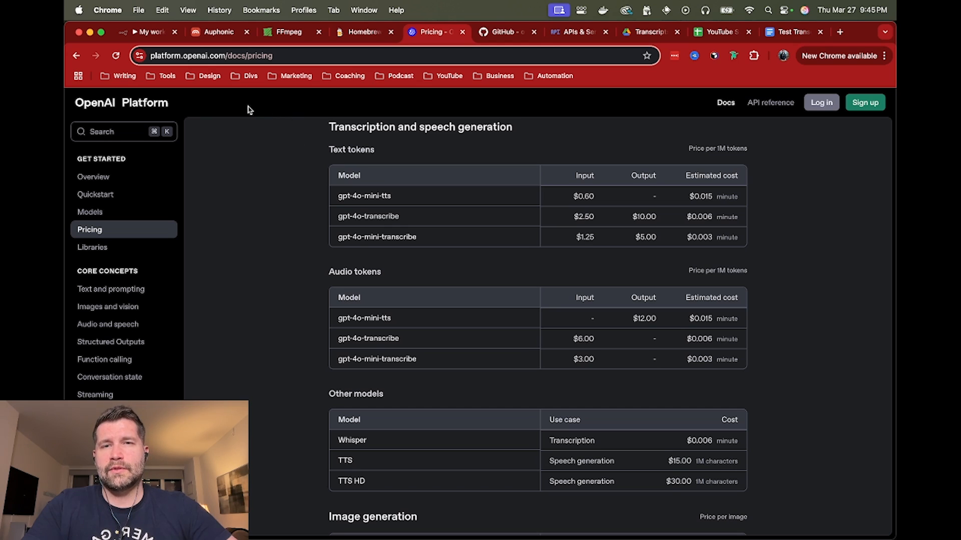
left_click(152, 33)
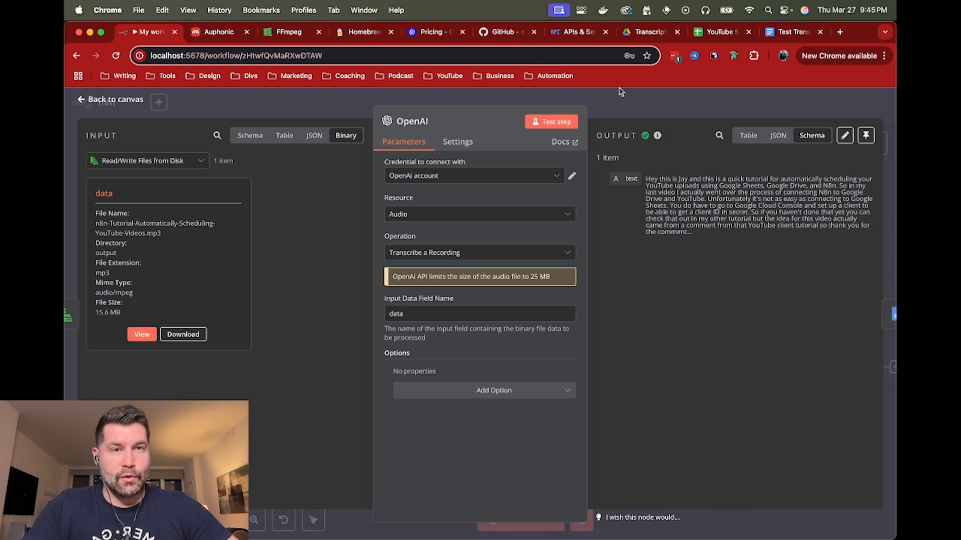
left_click(630, 106)
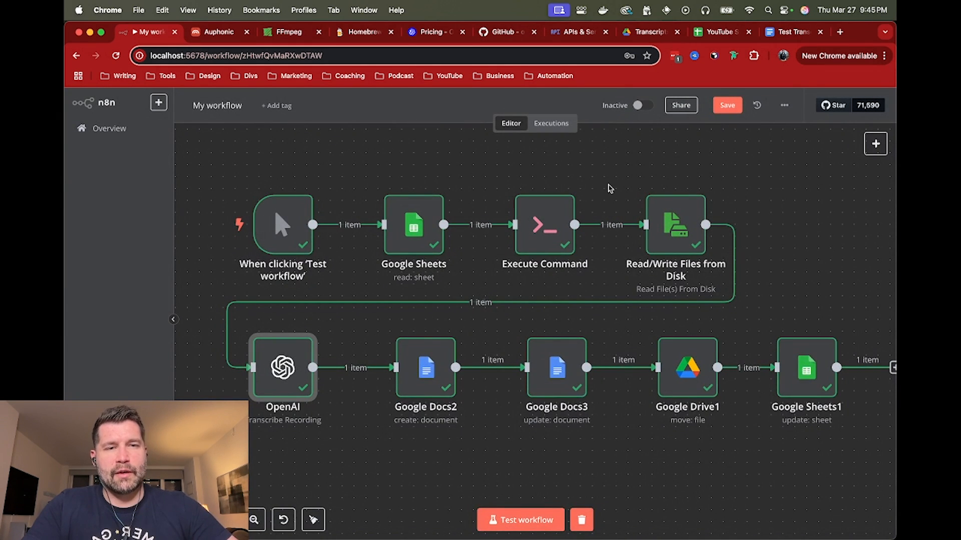
Review the OpenAI node's settings and the Execute Command node's ffmpeg command, and return to the canvas
mouse_move(358, 362)
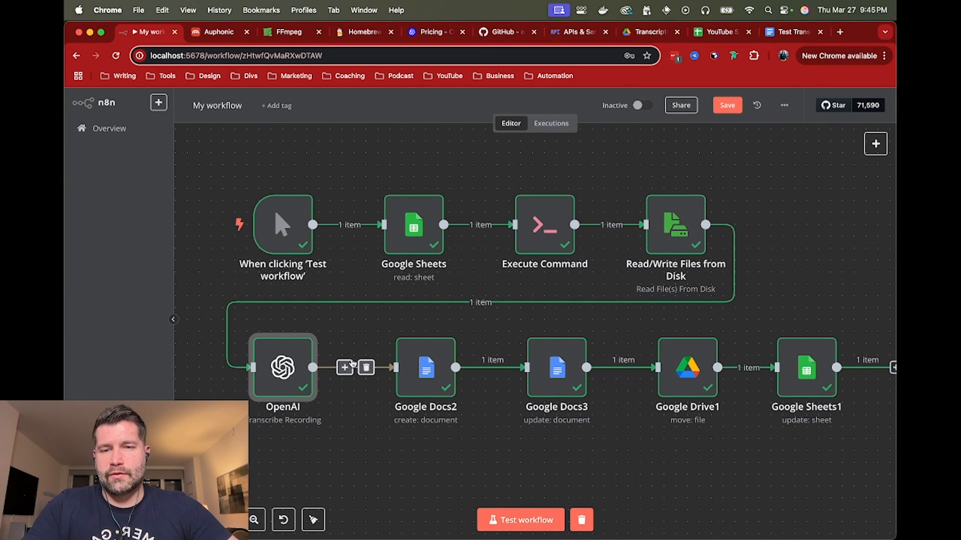
double_click(283, 368)
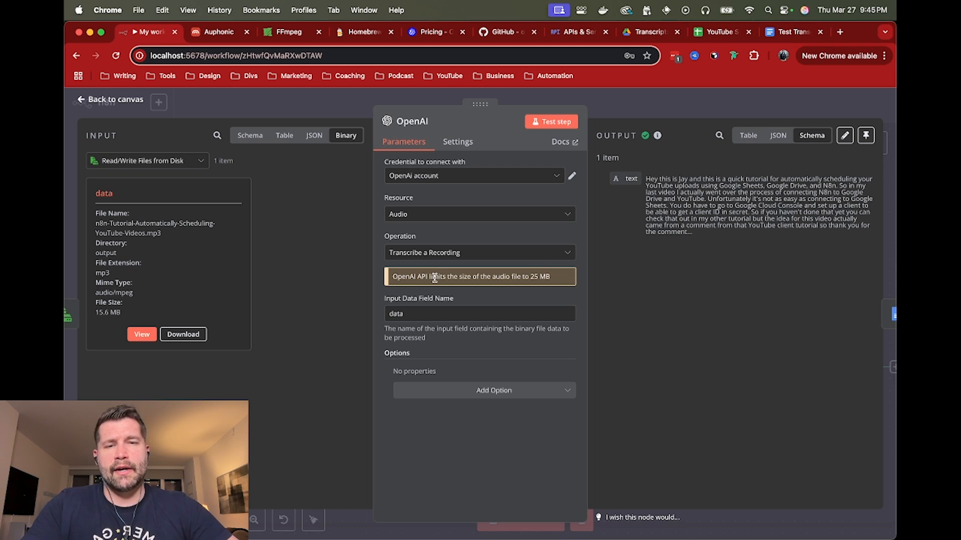
left_click(677, 106)
double_click(547, 221)
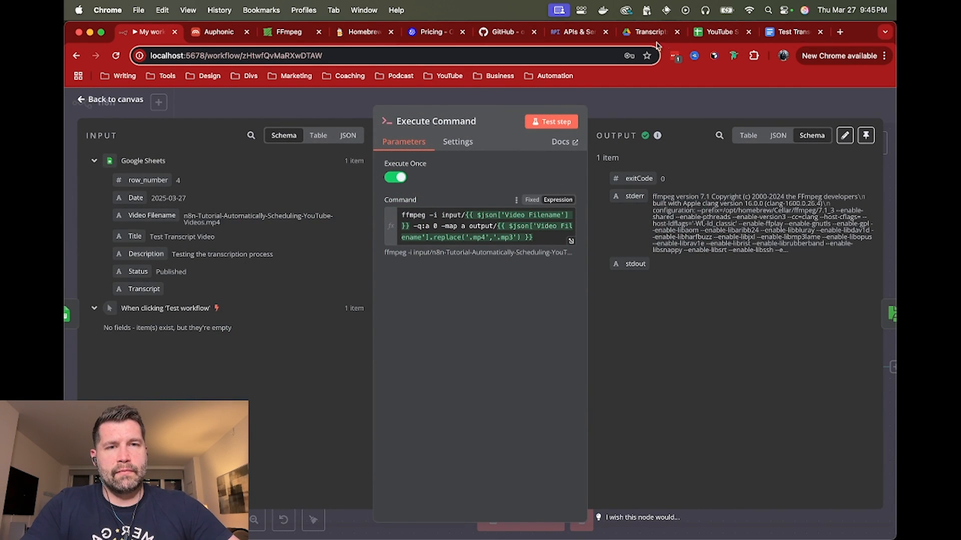
left_click(656, 102)
Switch to Finder, compare the MP3 in the output folder with the MP4 in the input folder, and go back to n8n-local
key("super+Tab")
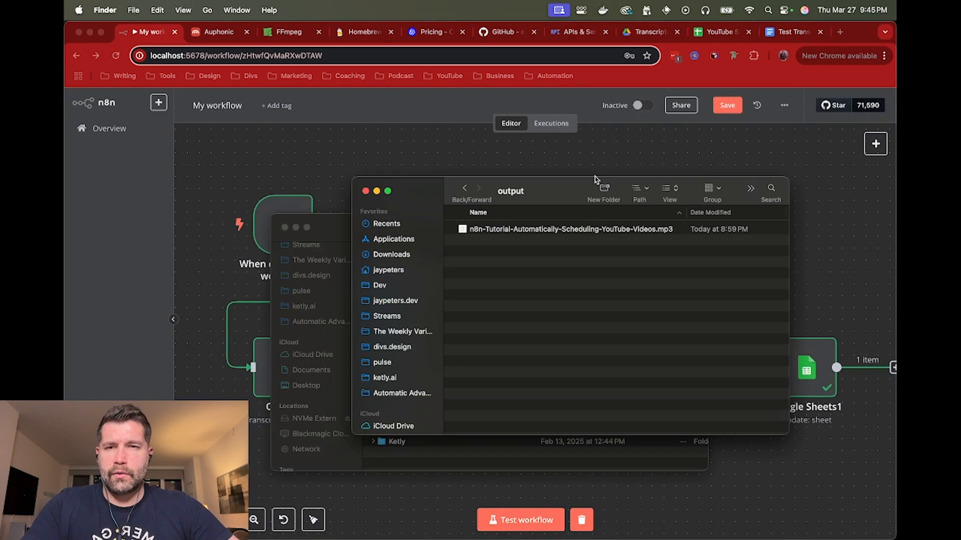
left_click(569, 233)
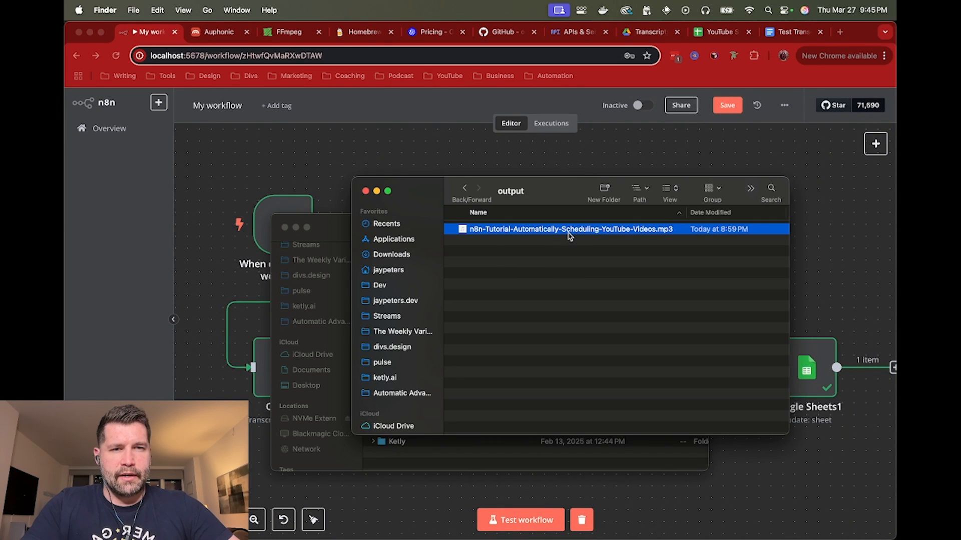
key("super+Up")
double_click(515, 241)
left_click(533, 233)
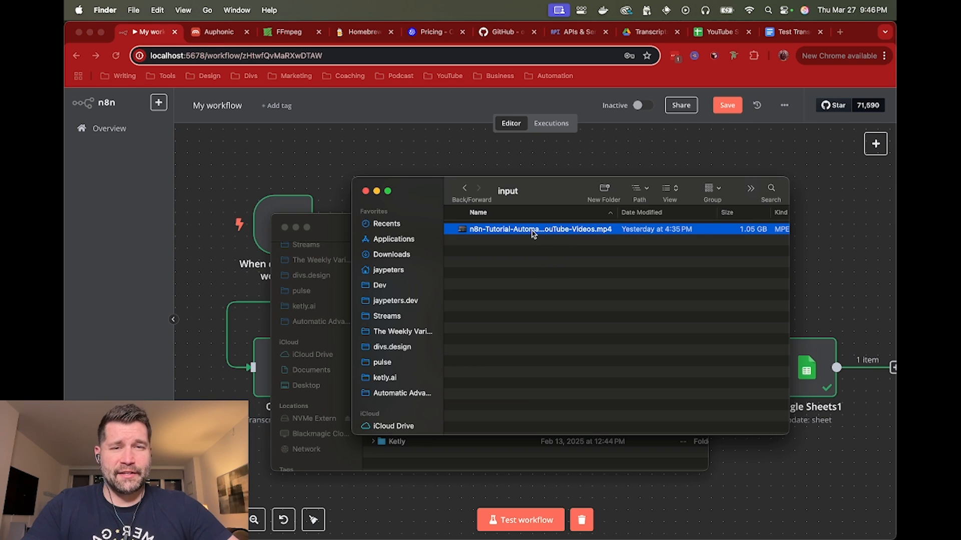
left_click(464, 191)
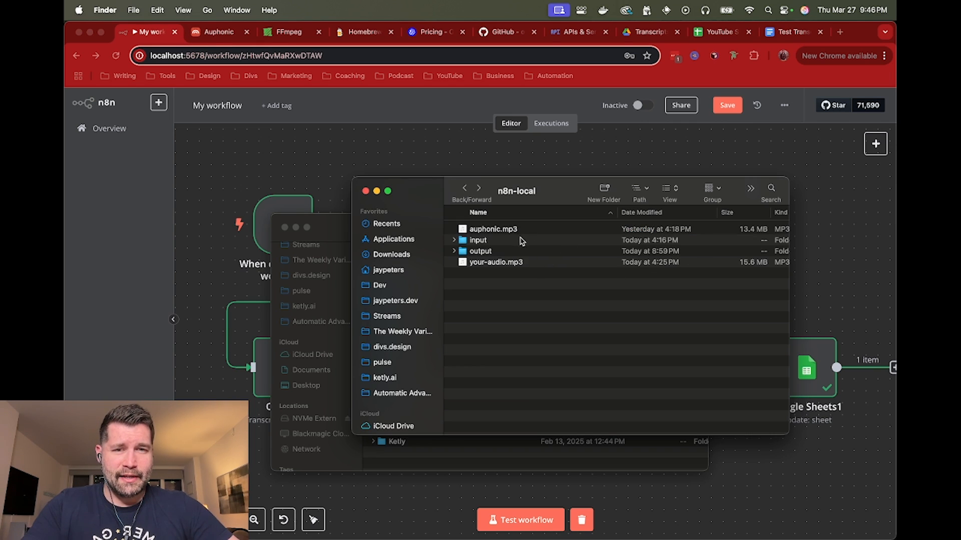
Return to the workflow, view the transcript text in the OpenAI node's output, and close the node
left_click(590, 157)
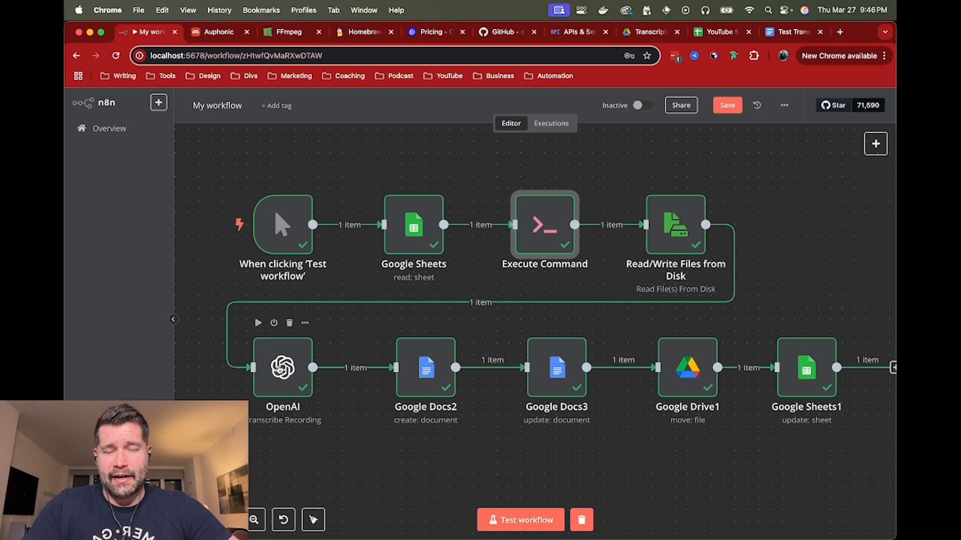
double_click(279, 373)
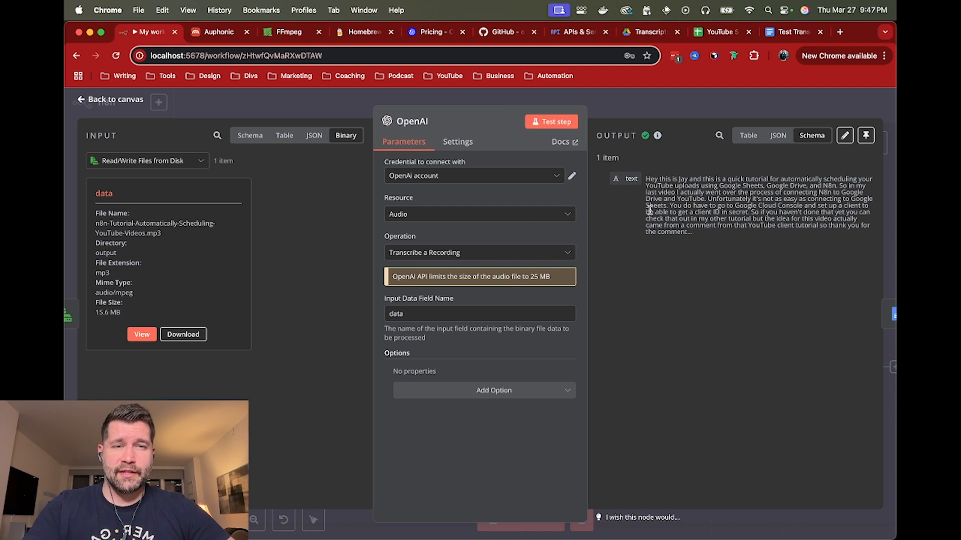
left_click(656, 105)
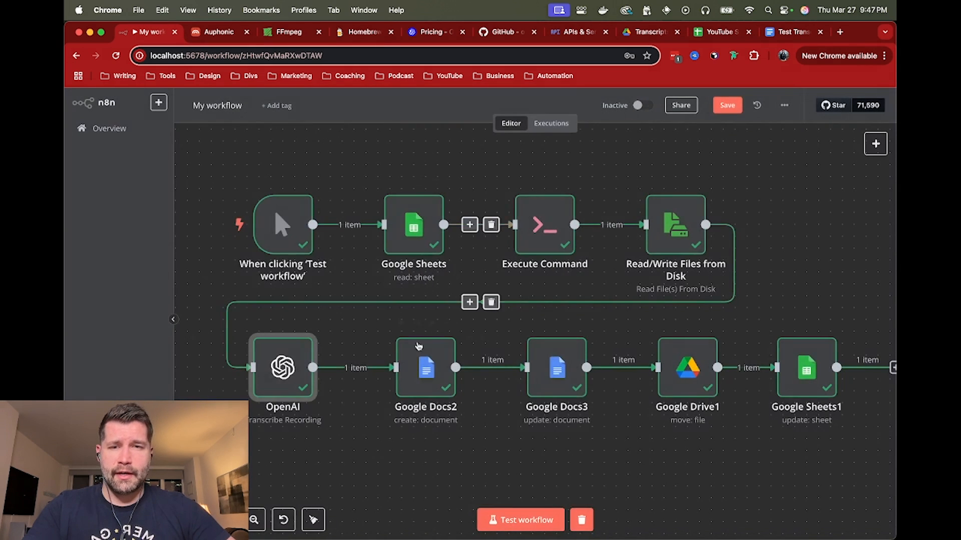
Open the Google Docs2 node, review its folder choices while keeping Automation, and locate the Google Sheets fields in its input data
double_click(422, 371)
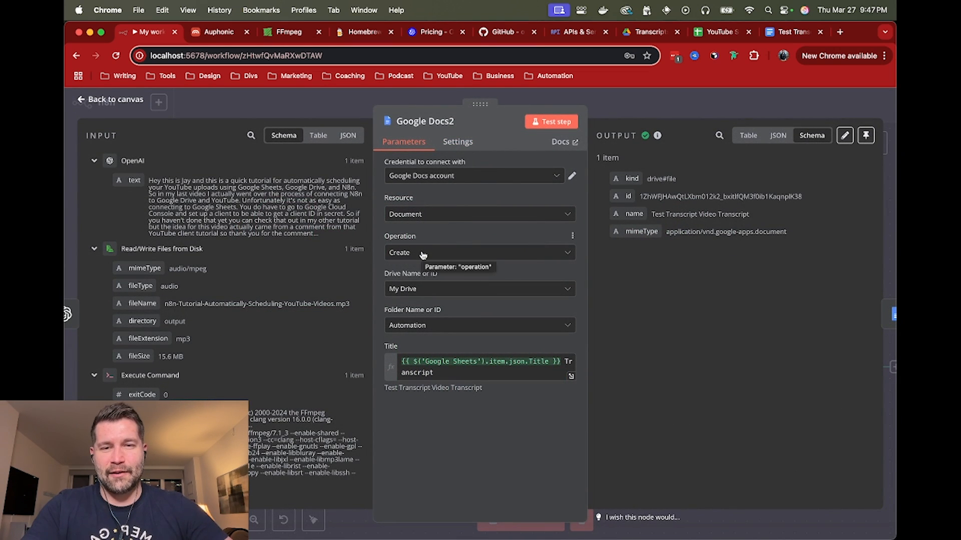
left_click(449, 328)
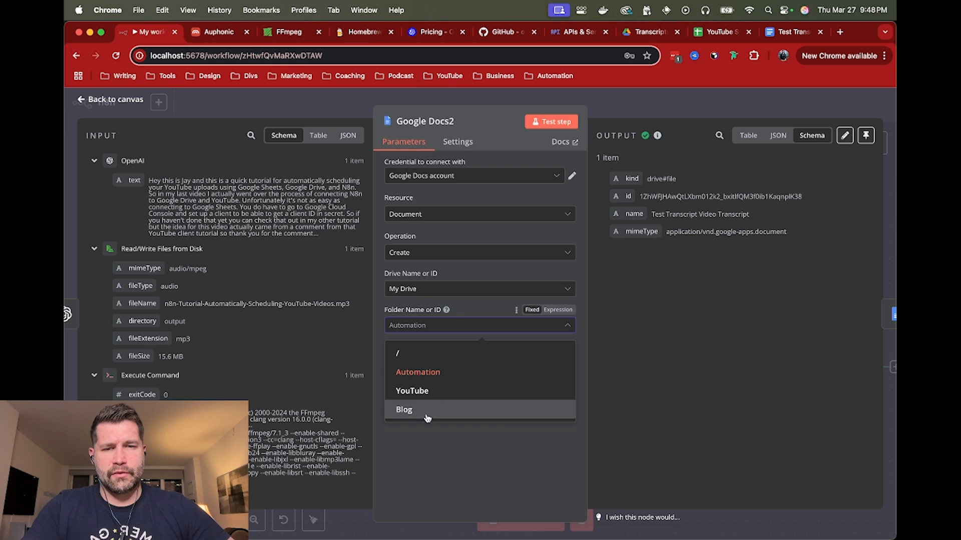
left_click(436, 375)
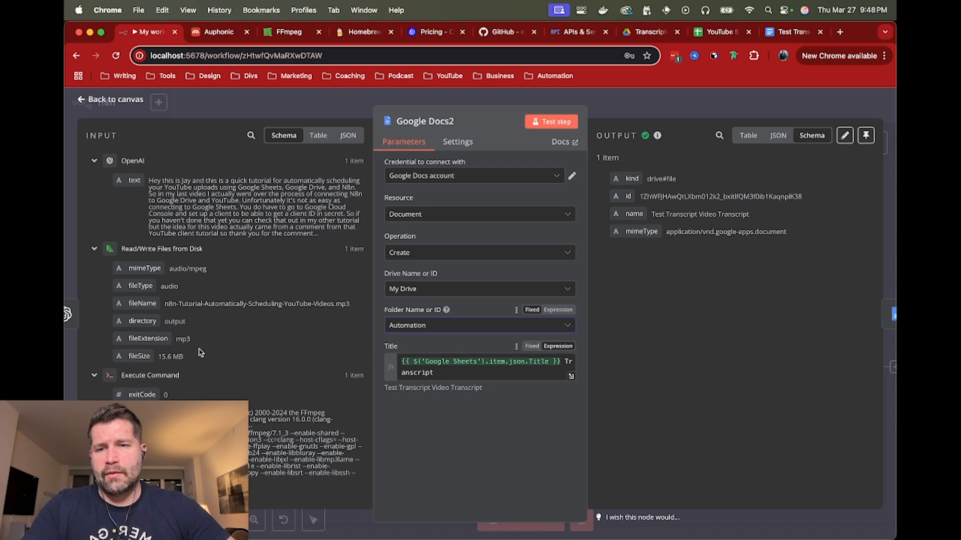
scroll(212, 344, "down", 5)
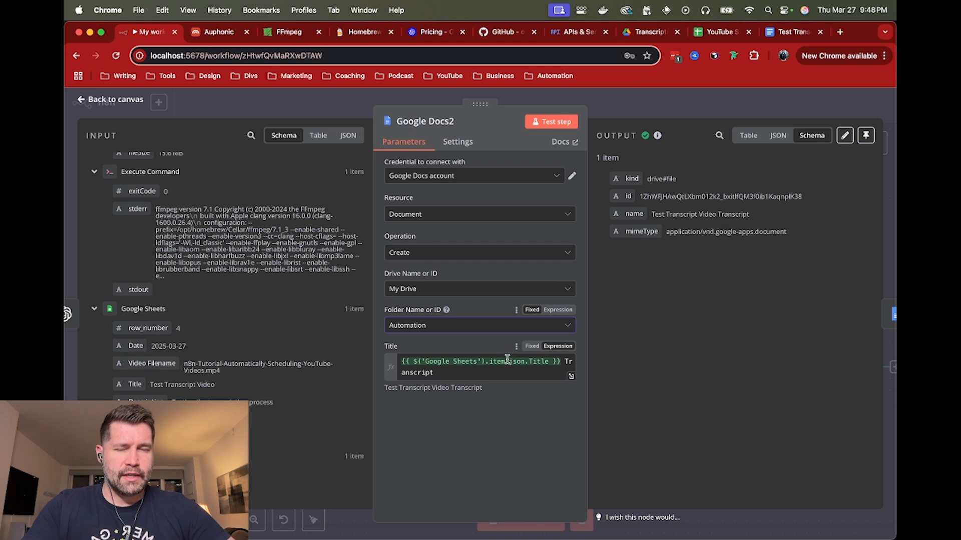
Switch to the YouTube Schedule spreadsheet and check the video title in row 4
left_click(719, 31)
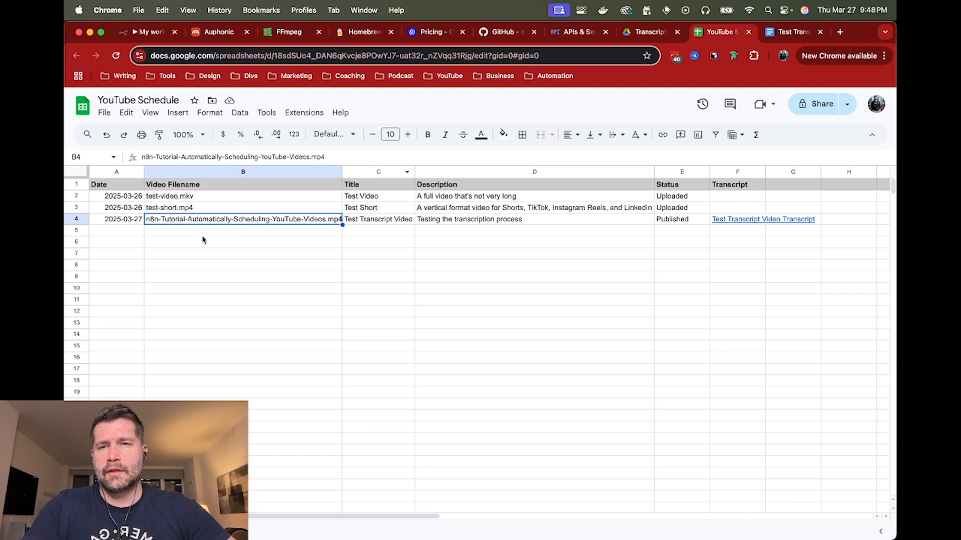
left_click(380, 221)
left_click(384, 231)
left_click(383, 220)
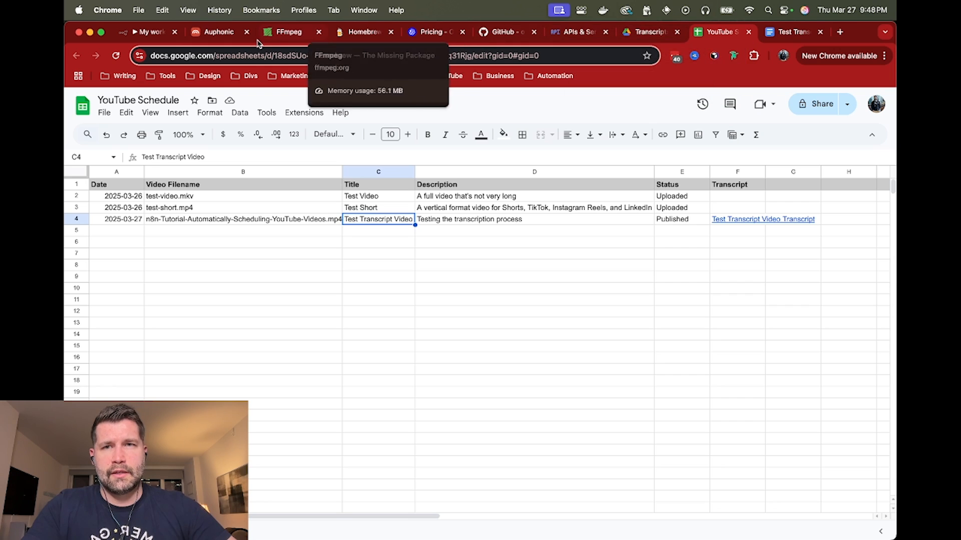
Return to the Google Docs2 node and examine the document title resolved from the Title expression
left_click(145, 31)
left_click(477, 309)
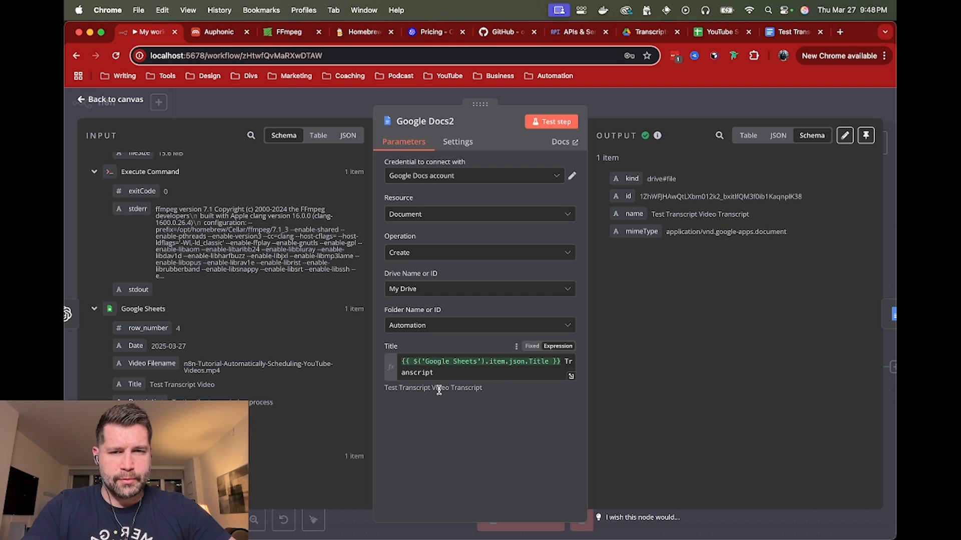
left_click_drag(383, 389, 484, 389)
left_click(442, 408)
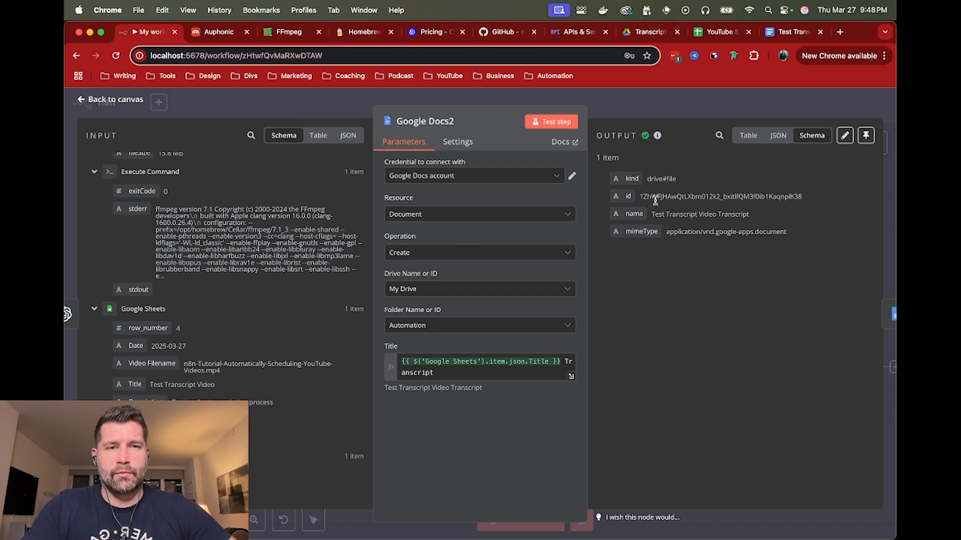
Check the document id in the Google Docs2 output, close that node, and review the Google Docs3 node's update and insert settings
double_click(679, 195)
left_click(696, 106)
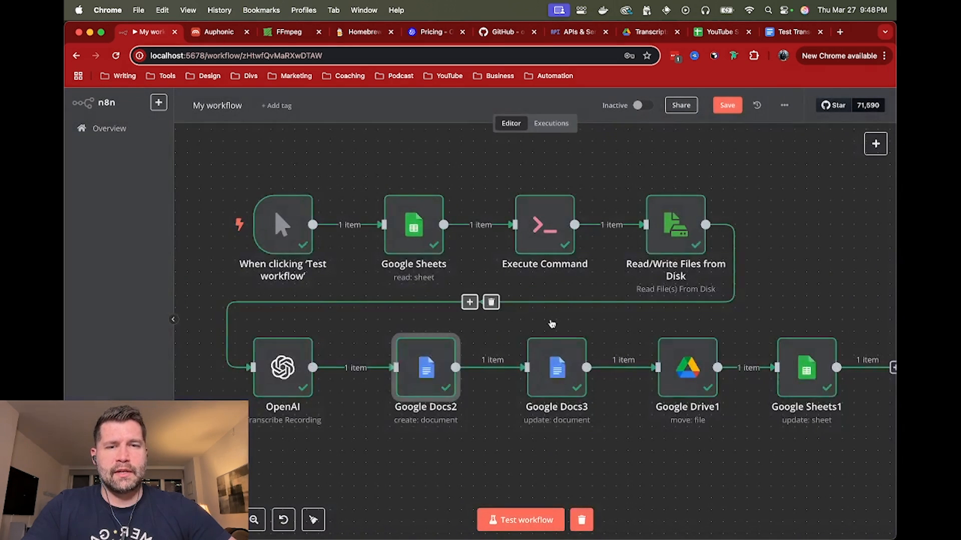
double_click(557, 366)
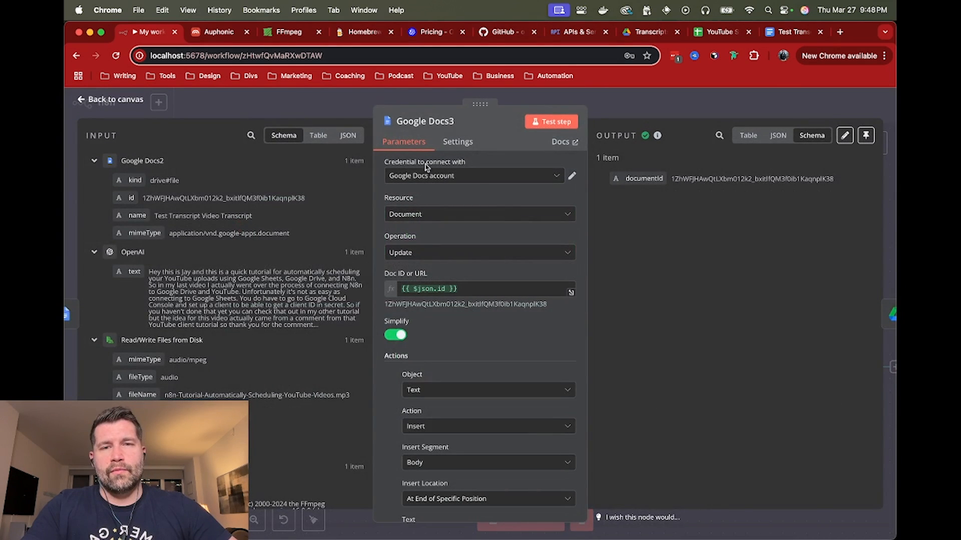
scroll(443, 244, "down", 3)
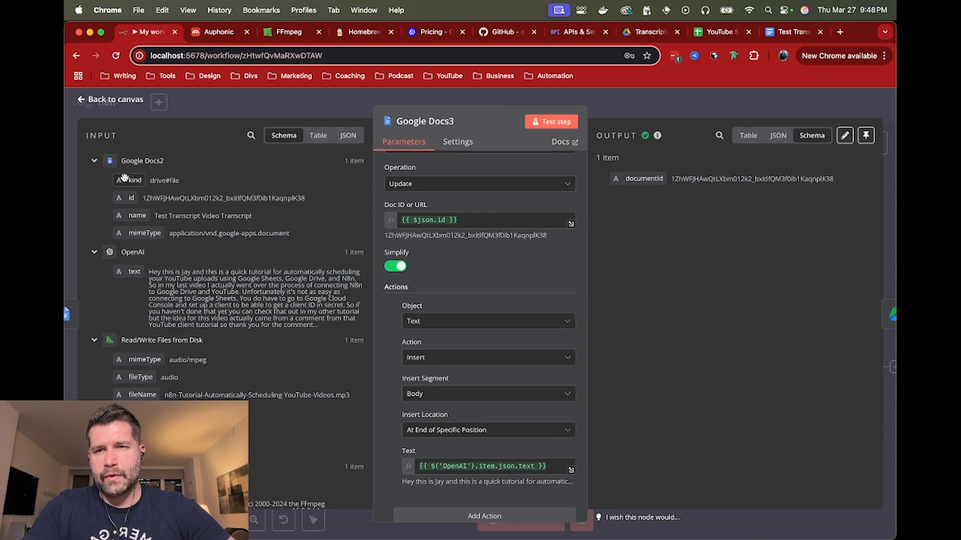
scroll(445, 260, "down", 3)
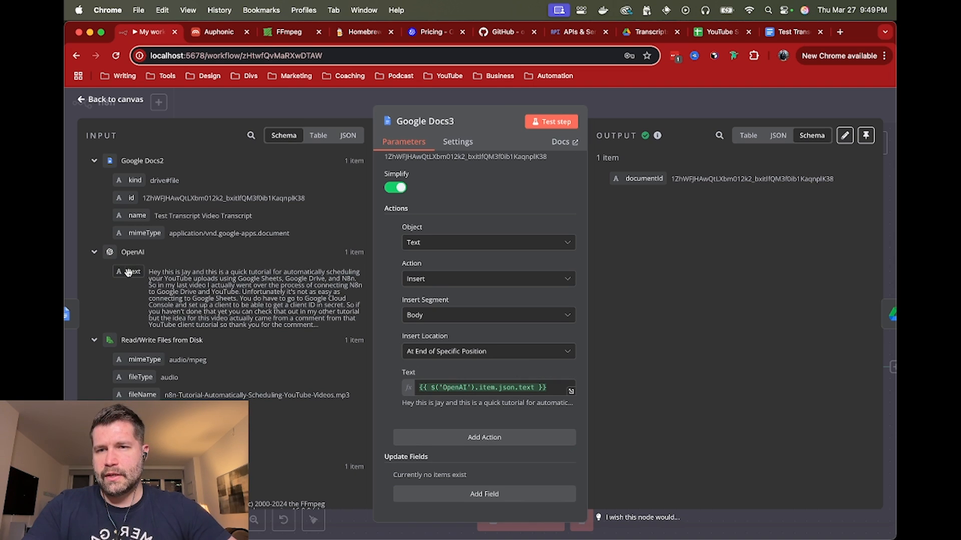
Examine the OpenAI transcript text that feeds the Text expression in the Google Docs3 node, and close the node
double_click(222, 286)
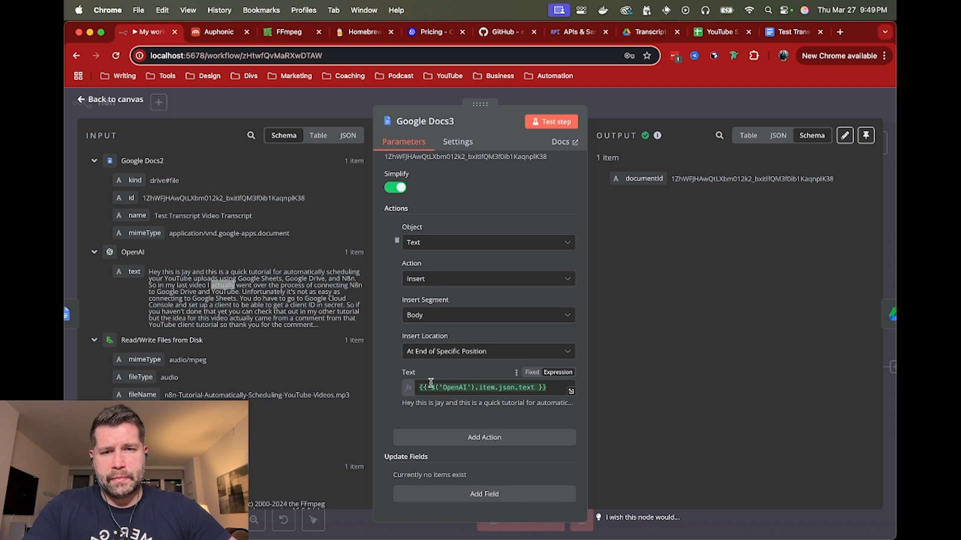
left_click(389, 315)
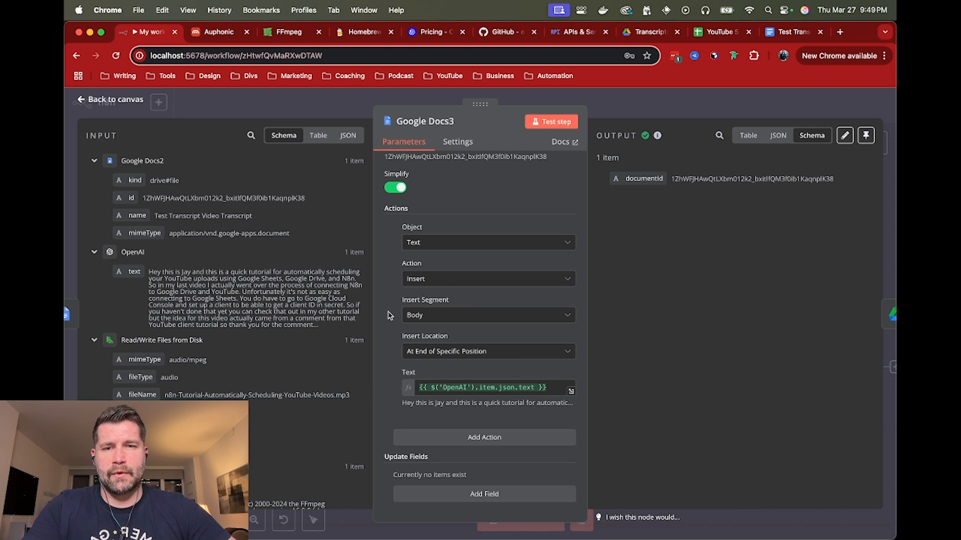
left_click(637, 104)
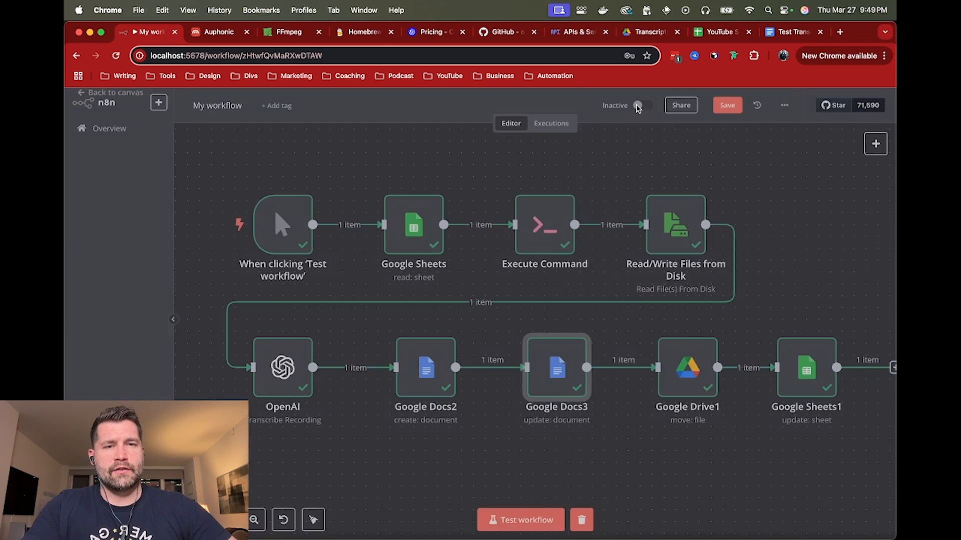
Review the Google Drive1 node's move settings and view the Transcripts folder inside Videos - Posted in Google Drive
double_click(694, 379)
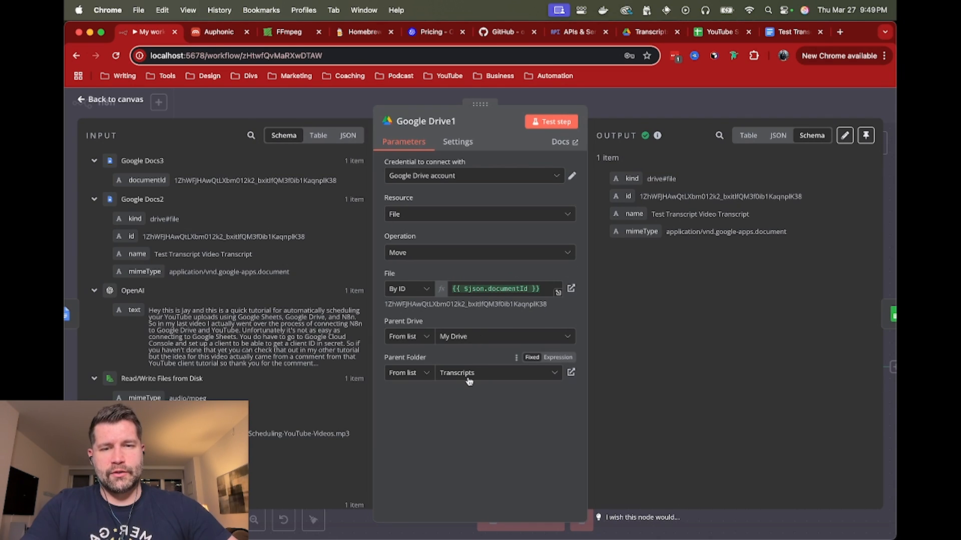
left_click(636, 33)
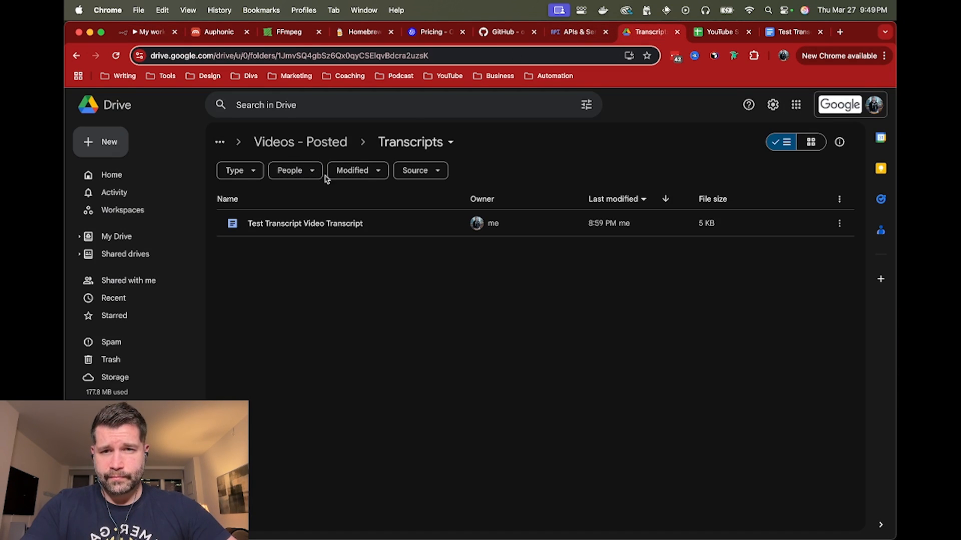
left_click(326, 142)
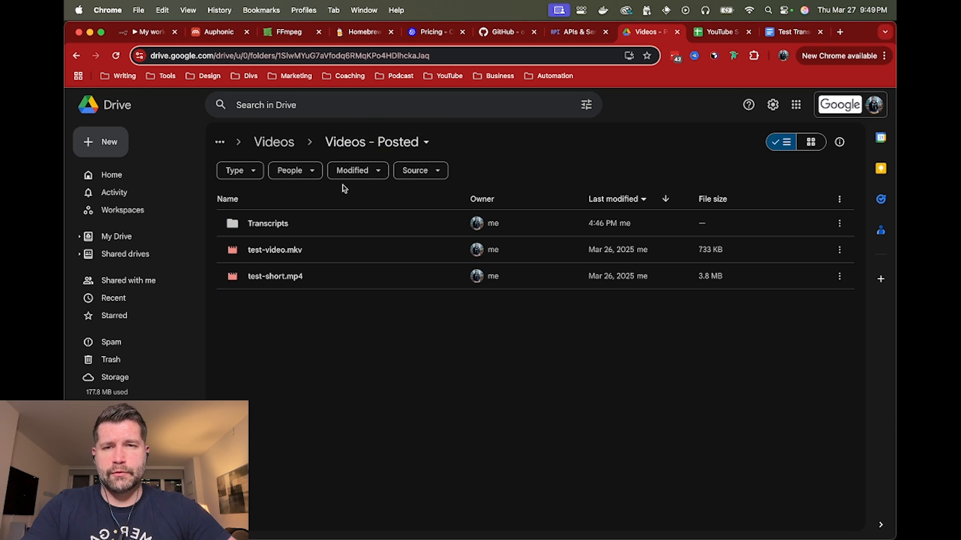
double_click(308, 227)
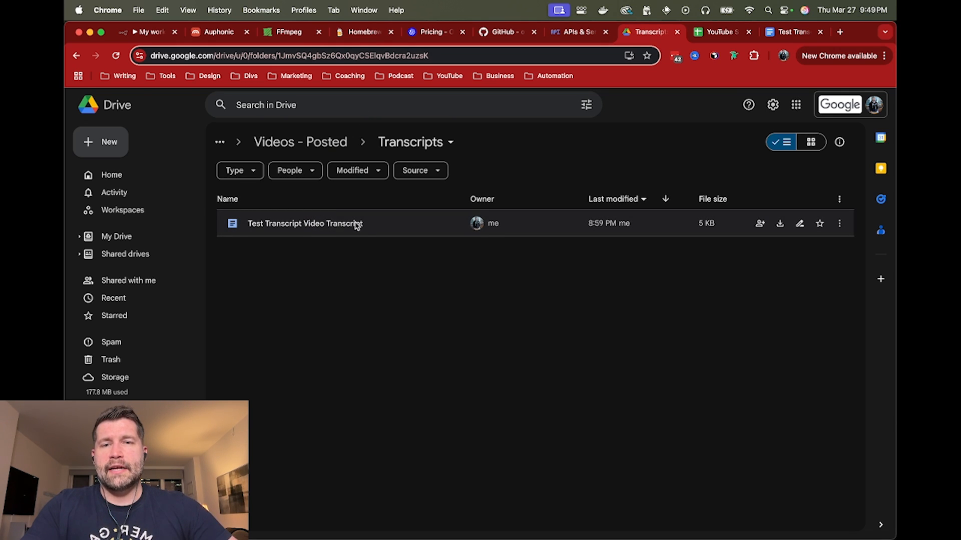
Return to the workflow, open the Google Sheets1 node, and review its row update settings through to the Transcript field
left_click(150, 33)
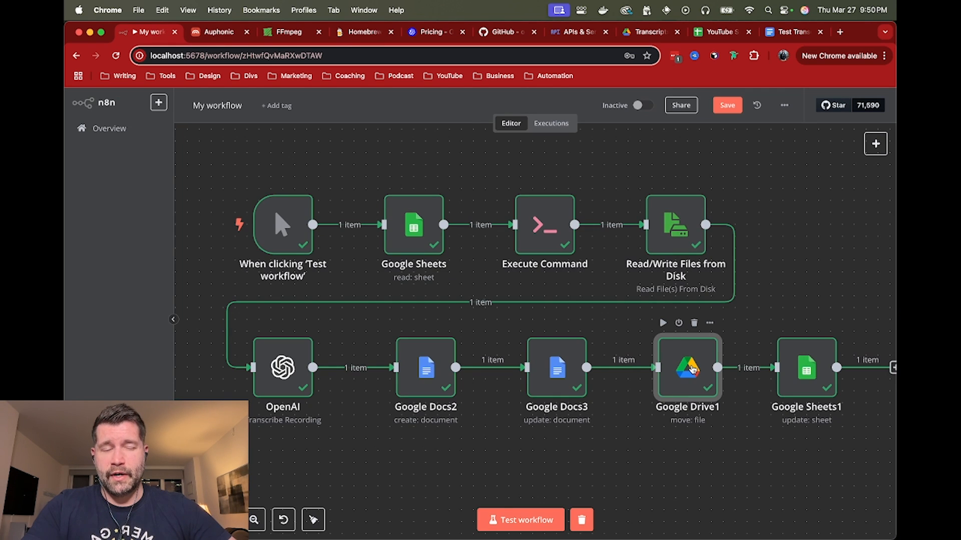
double_click(802, 363)
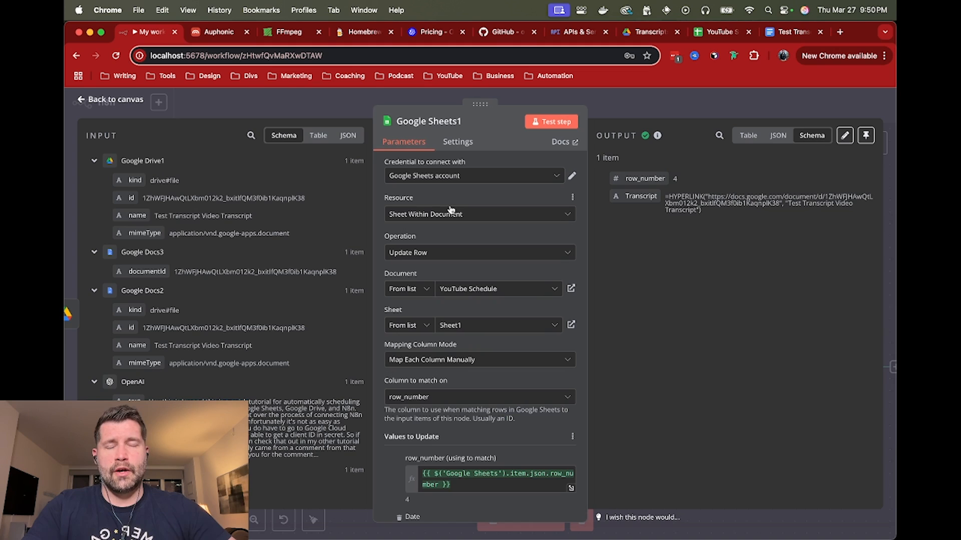
scroll(462, 229, "down", 10)
scroll(461, 229, "up", 2)
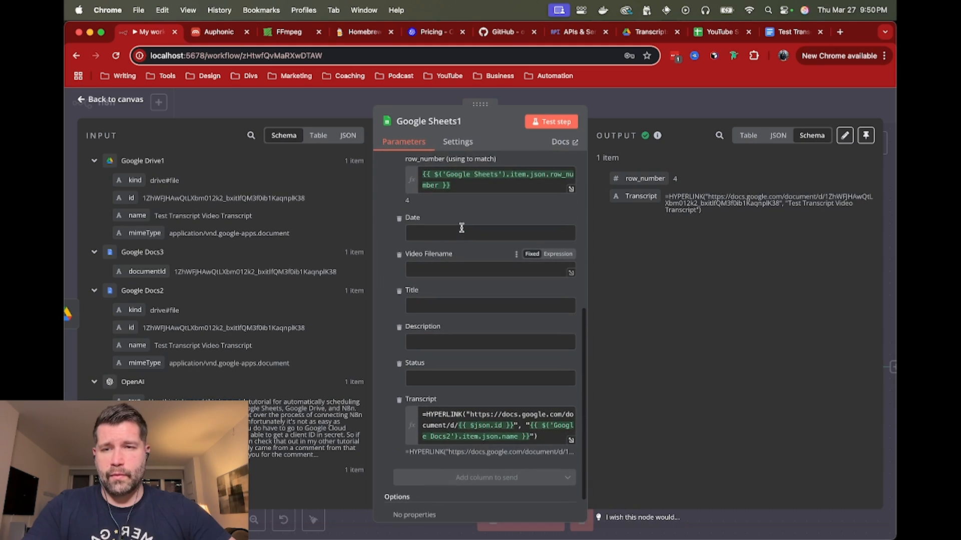
scroll(467, 259, "down", 2)
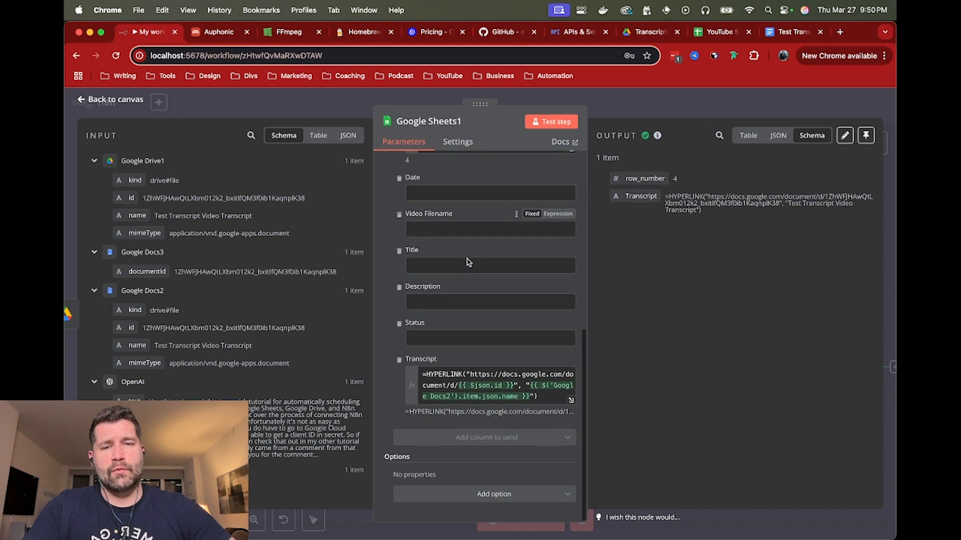
Examine the HYPERLINK formula in the Transcript expression, covering the document URL, id and Google Docs2 name parts, and close the node
left_click(458, 384)
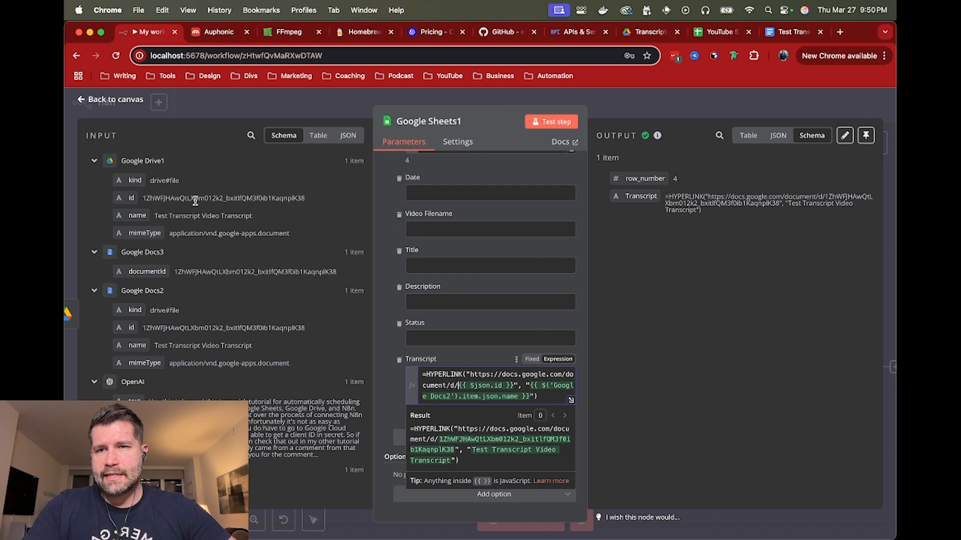
double_click(441, 375)
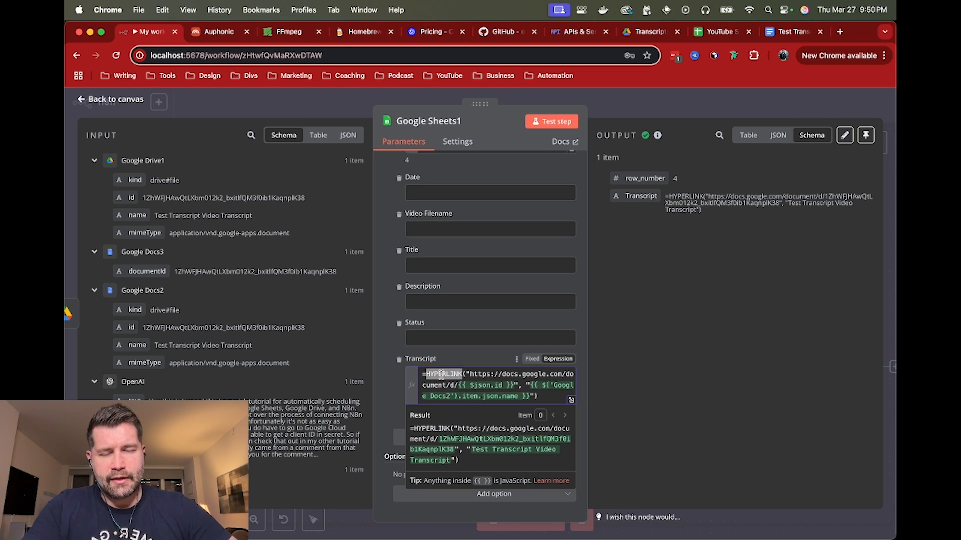
left_click(467, 374)
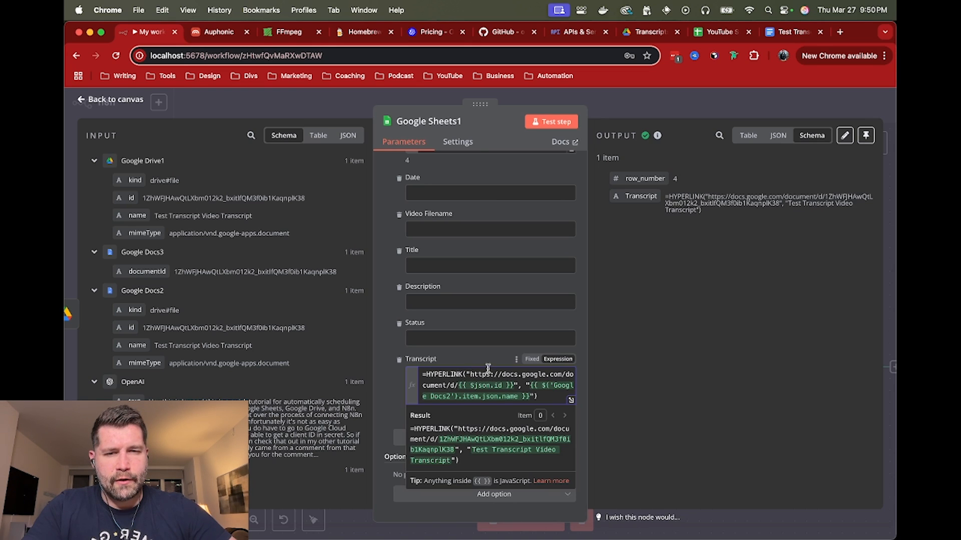
left_click(454, 386, "shift")
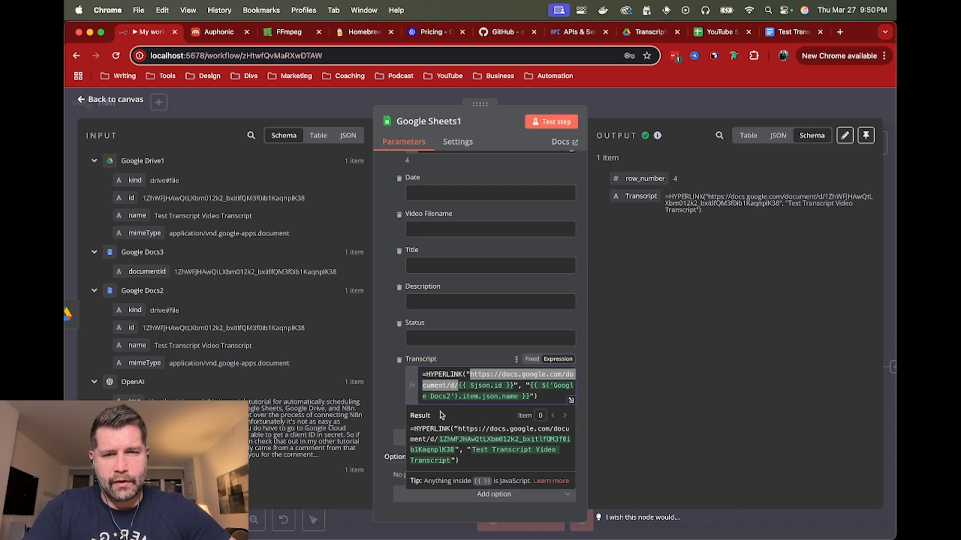
left_click(460, 383)
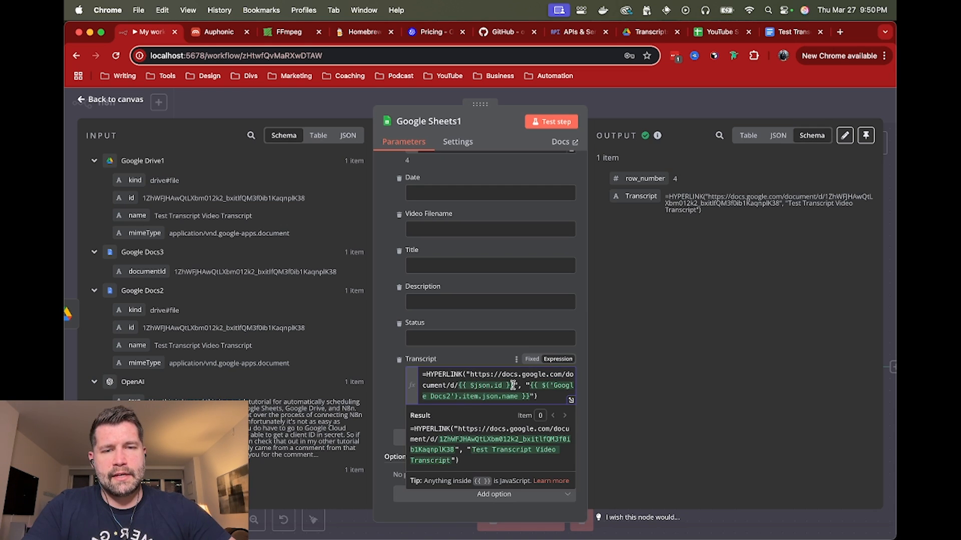
left_click(513, 384, "shift")
left_click(510, 385)
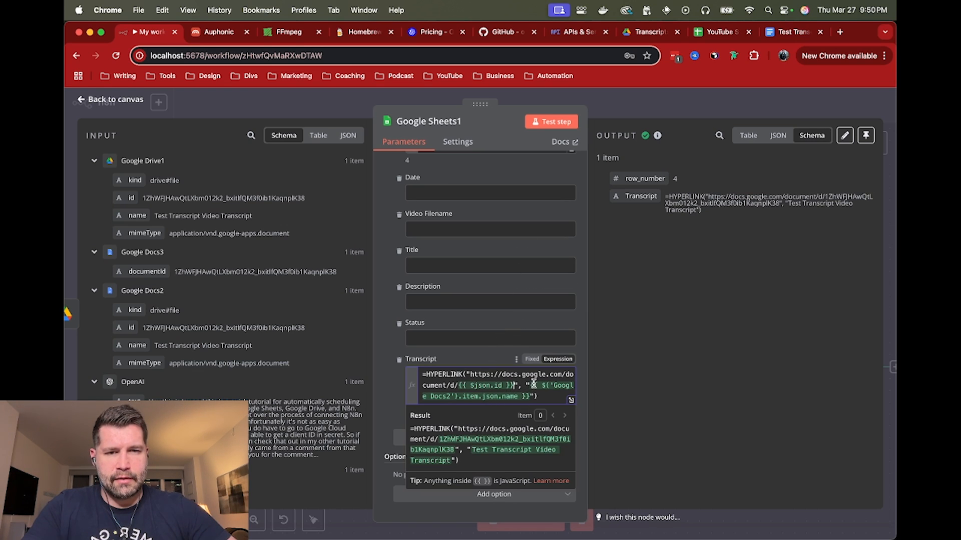
mouse_move(531, 384)
left_mouse_down()
mouse_move(519, 399)
mouse_move(528, 395)
left_mouse_up()
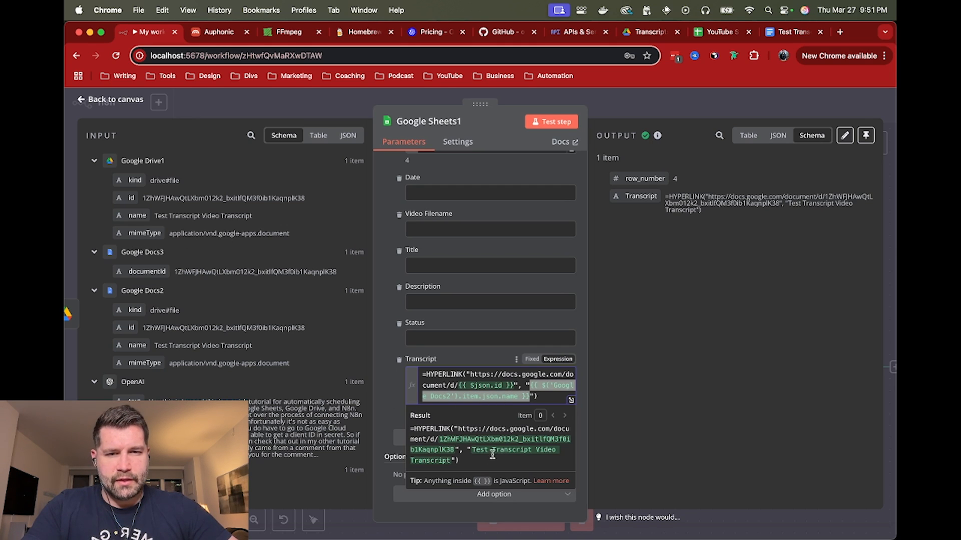
left_click(616, 100)
Switch to the YouTube Schedule spreadsheet and fit the width of column F to the transcript link in row 4
left_click(729, 34)
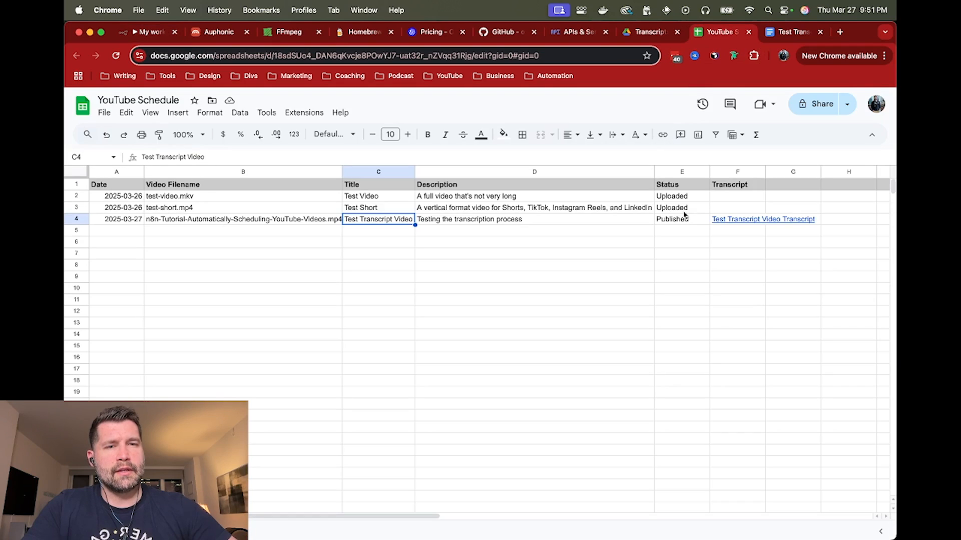
left_click(757, 222)
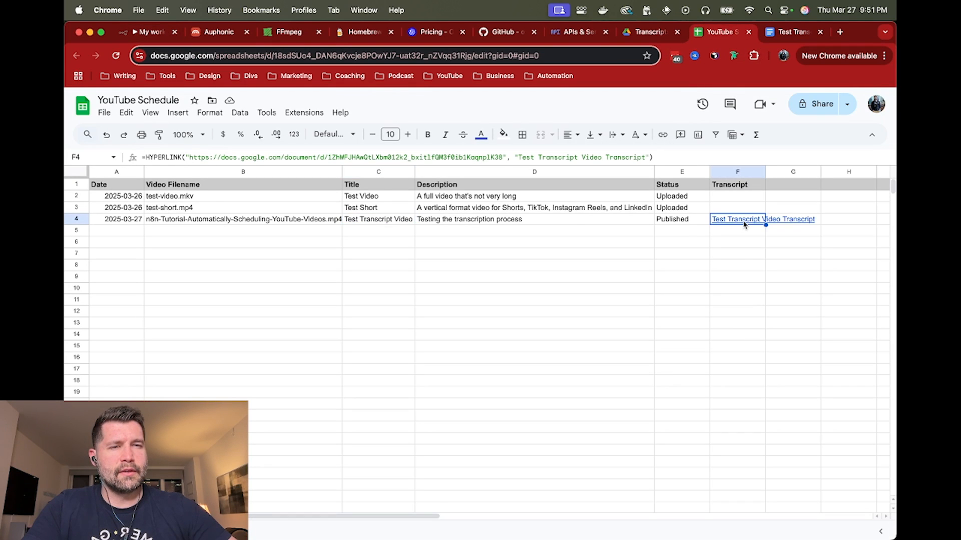
double_click(765, 173)
Open the transcript document linked in cell F4, skim its text, and close it again
mouse_move(755, 221)
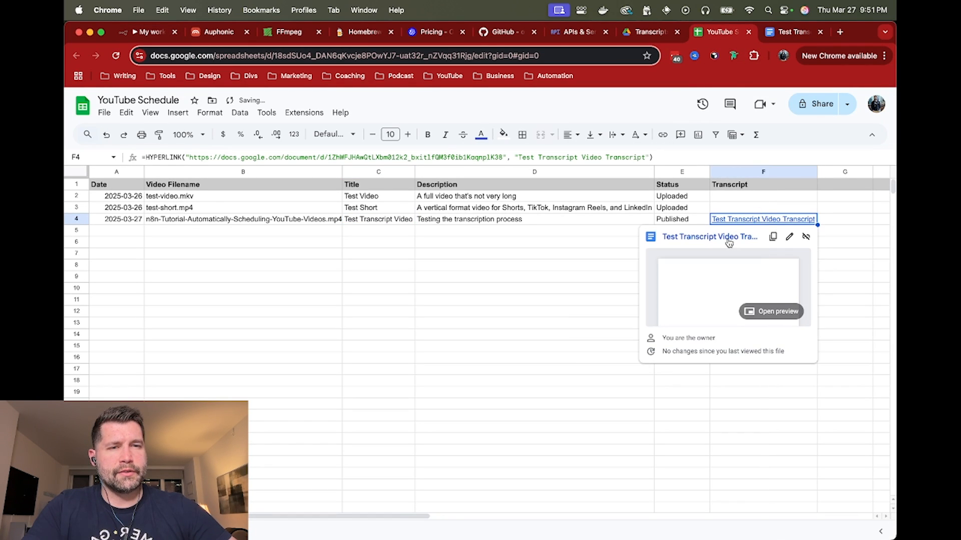
left_click(711, 249)
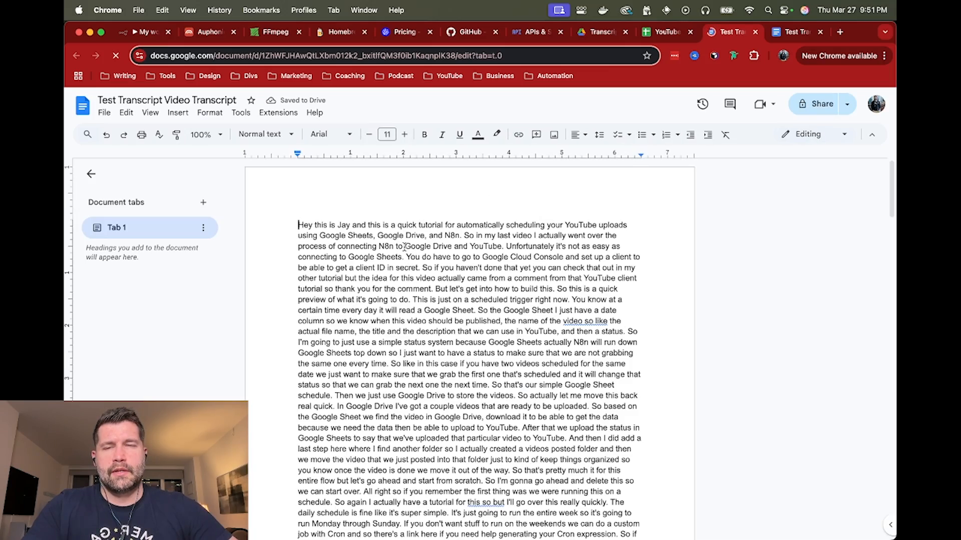
scroll(445, 250, "down", 20)
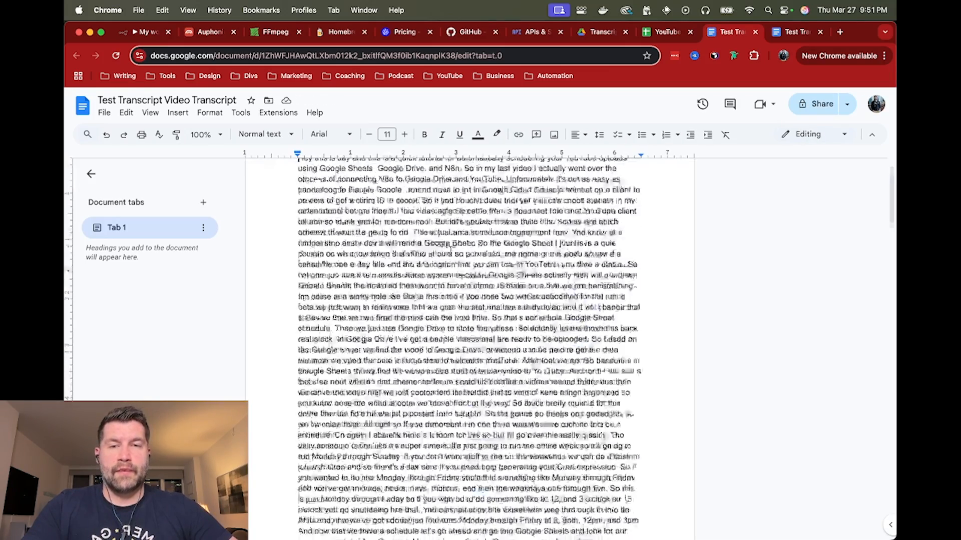
scroll(451, 248, "up", 20)
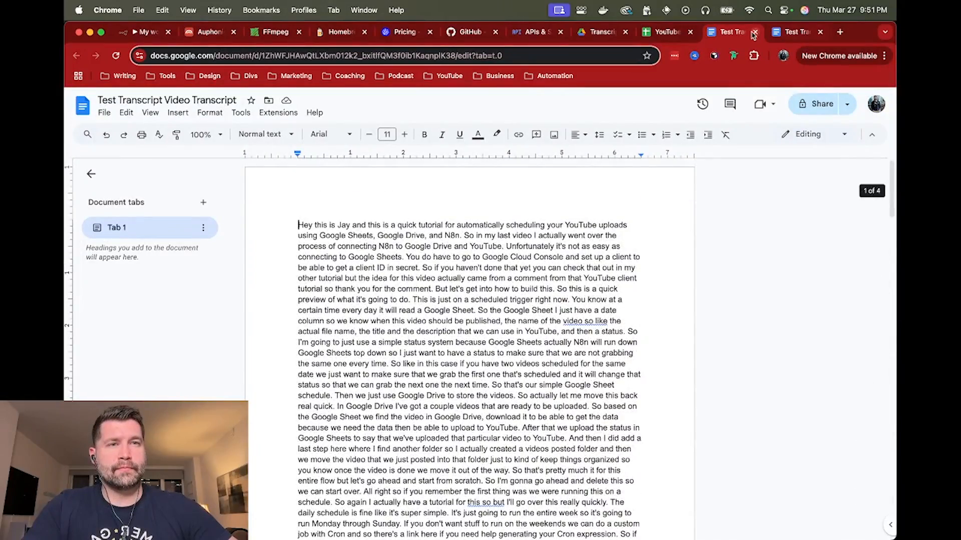
left_click(755, 32)
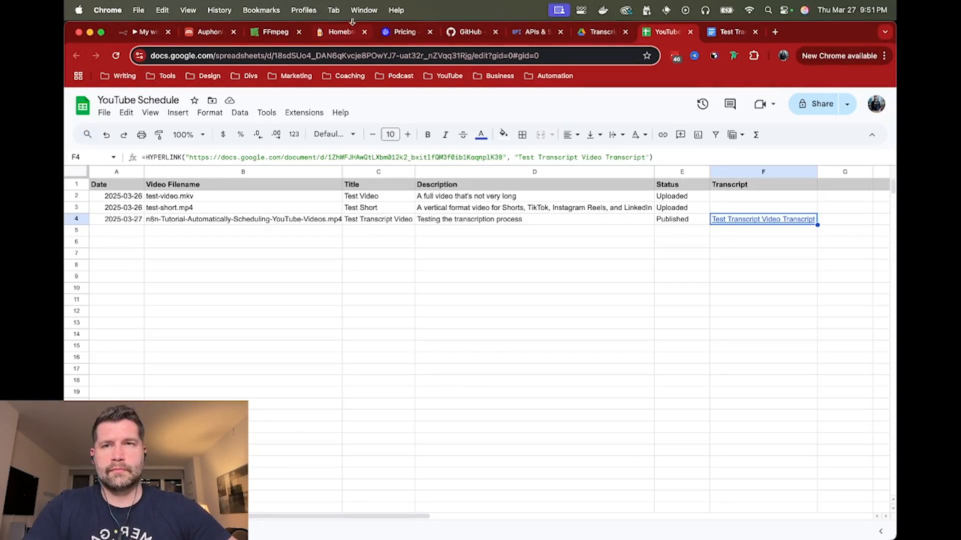
Glance back at the workflow, and clear the transcript link from cell F4 of the YouTube Schedule spreadsheet
left_click(141, 32)
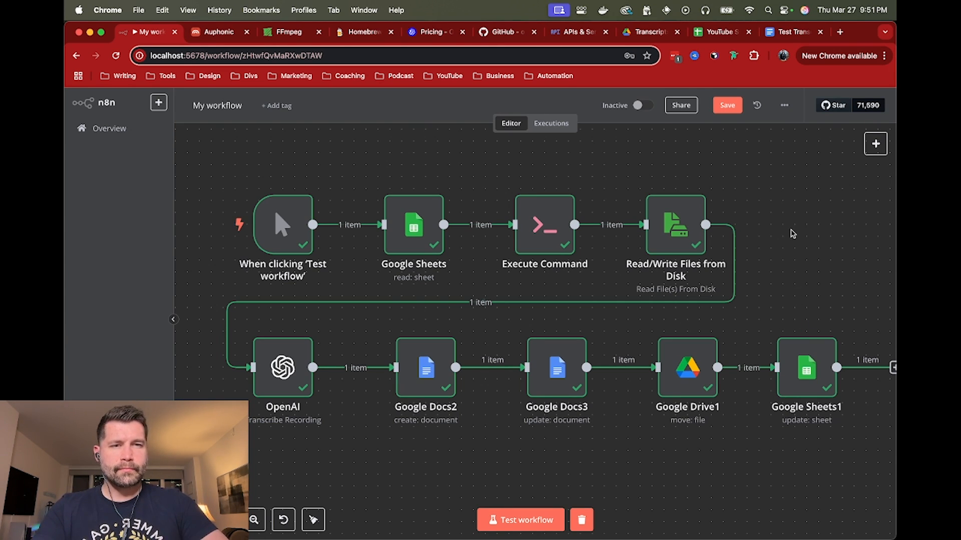
left_click(723, 34)
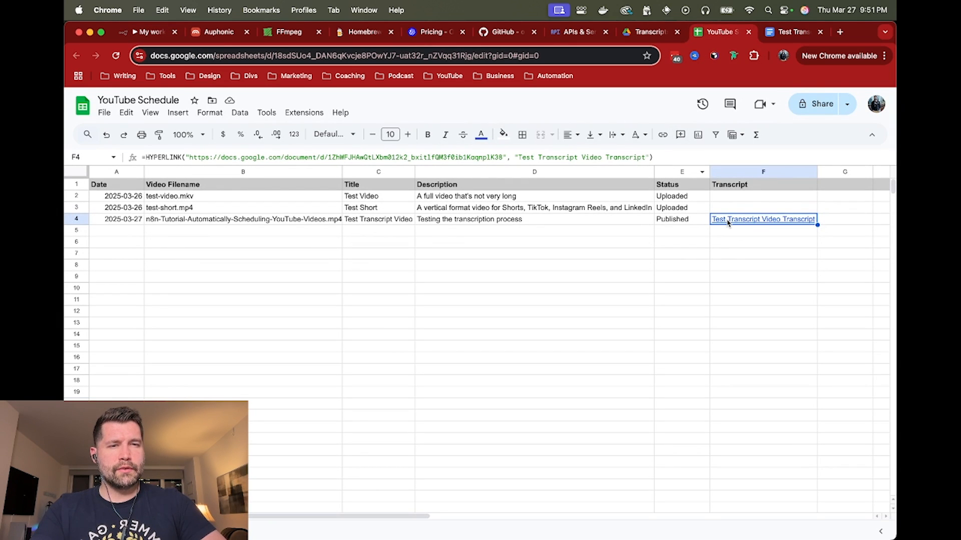
key("Delete")
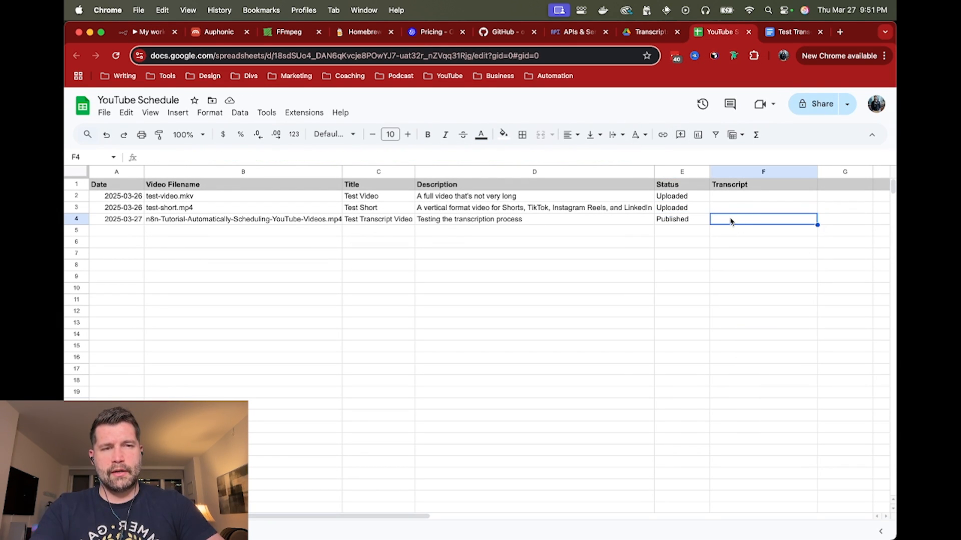
Move the Test Transcript Video Transcript document to the trash and go to the Docs home screen
left_click(799, 35)
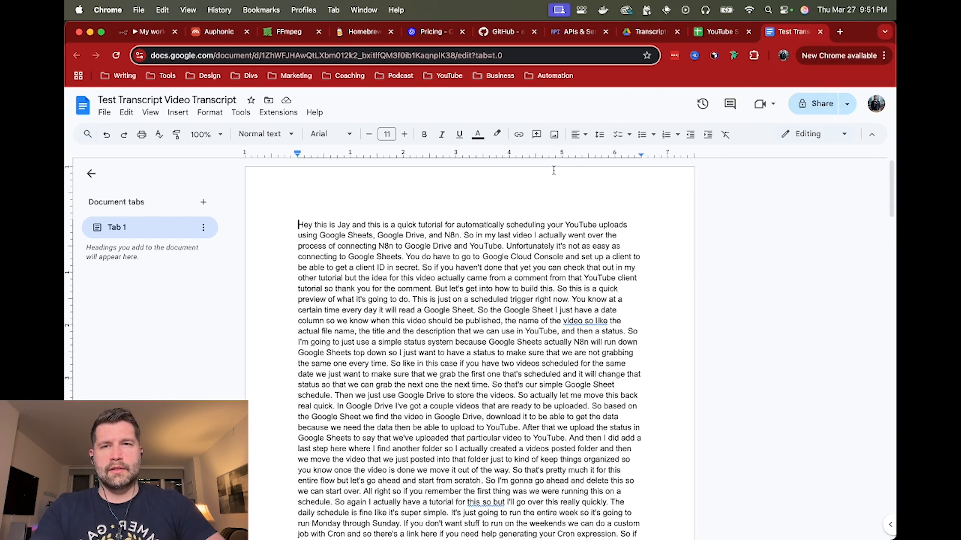
left_click(105, 114)
left_click(147, 310)
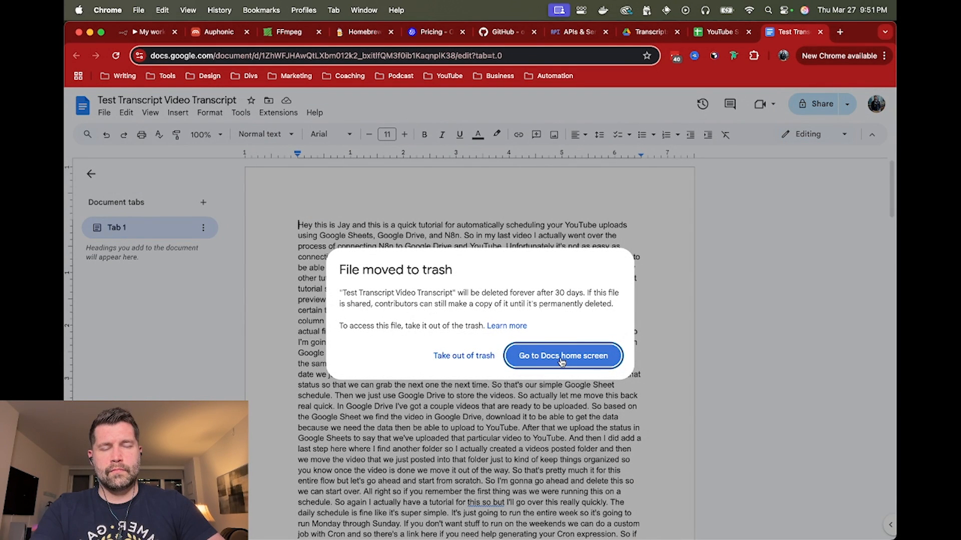
left_click(568, 354)
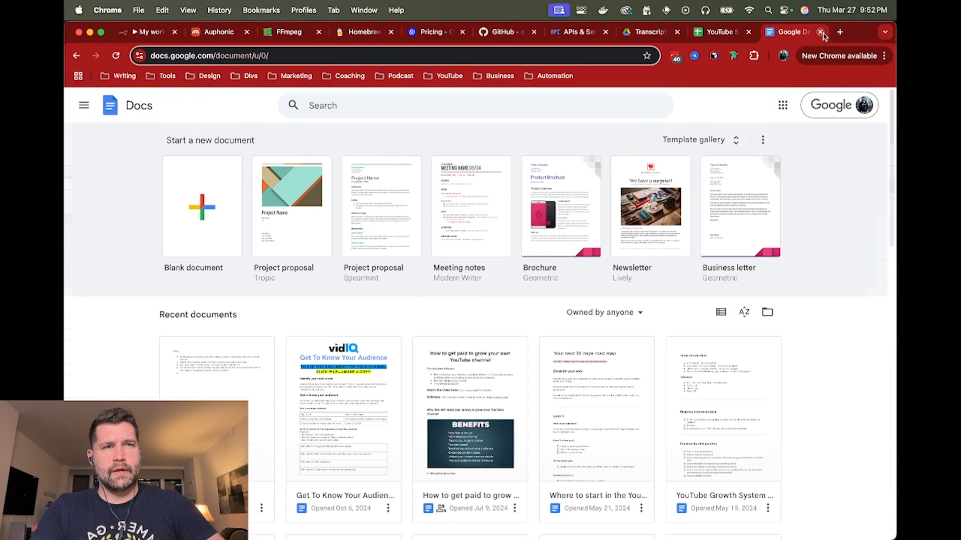
Close the Docs home page and reload the Transcripts folder in Google Drive
left_click(820, 31)
left_click(707, 32)
key("super+r")
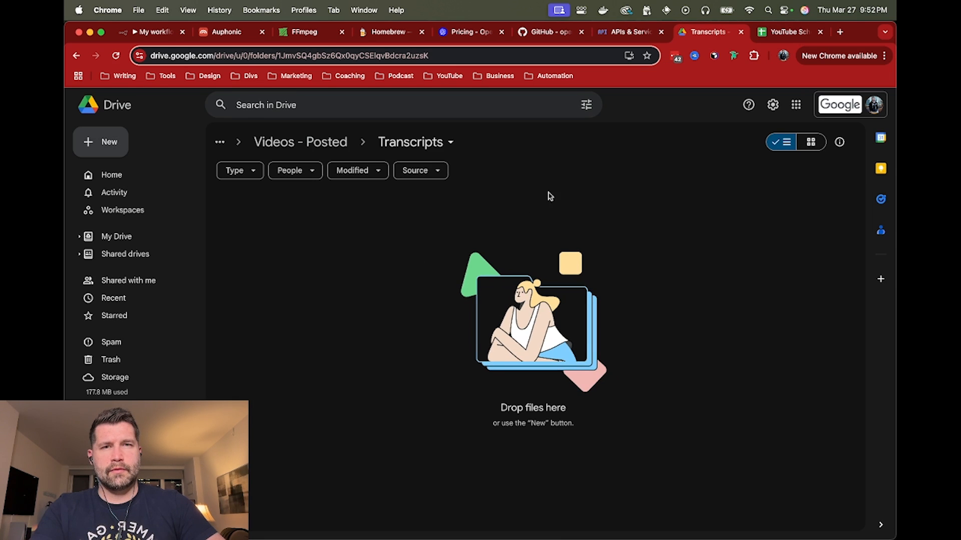
Check the Transcript column for row 4 of the YouTube Schedule spreadsheet and return to the n8n workflow
left_click(784, 31)
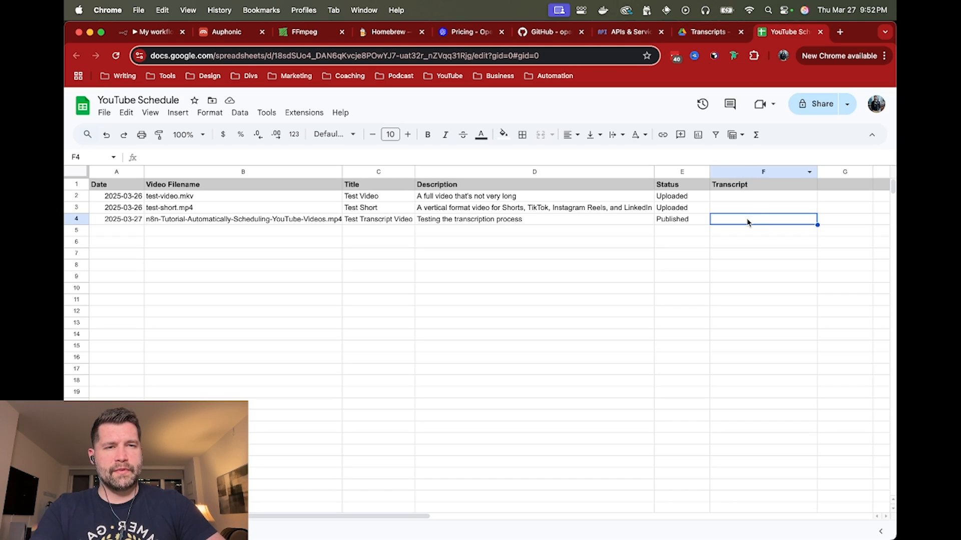
left_click(140, 33)
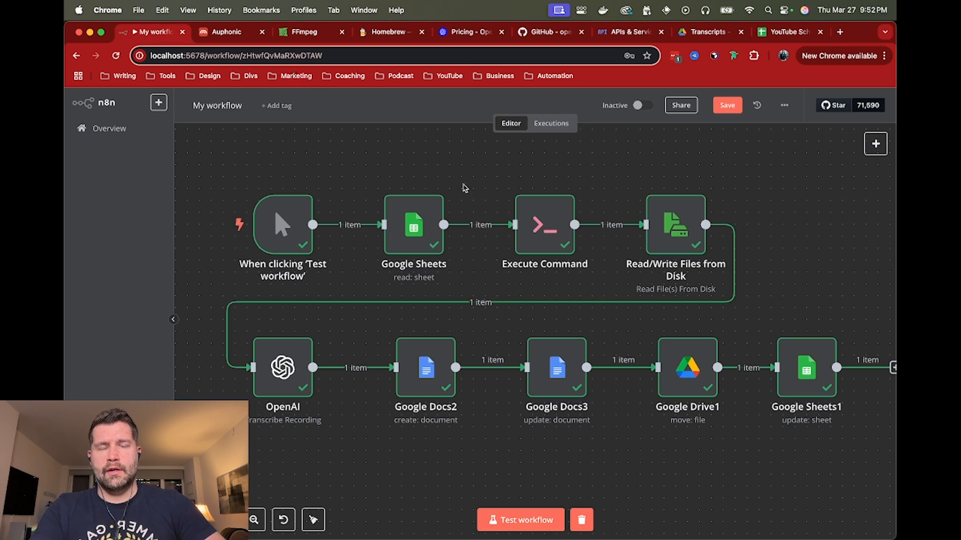
mouse_move(553, 214)
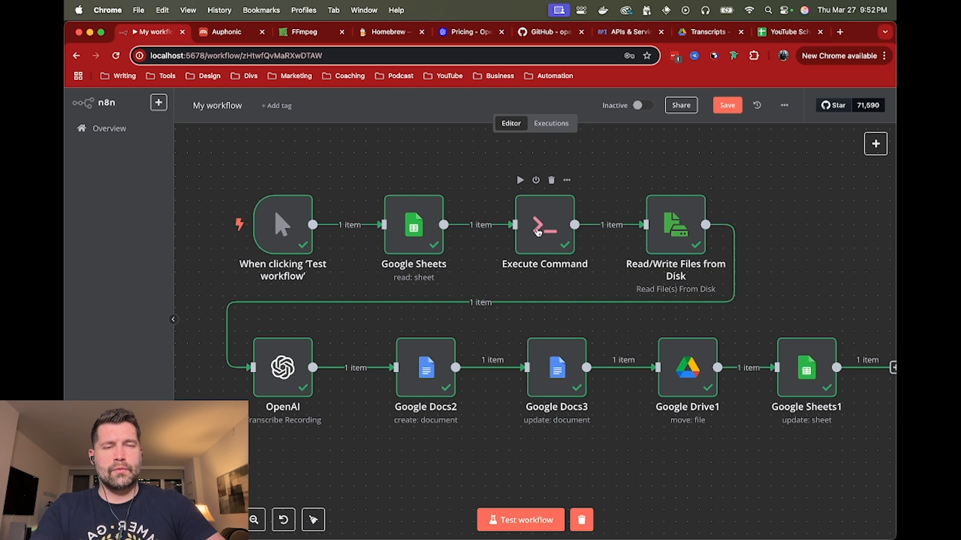
Move n8n-Tutorial-Automatically-Scheduling-YouTube-Videos.mp3 from the n8n-local output folder in Finder to the trash, and return to the workflow
key("super+Tab")
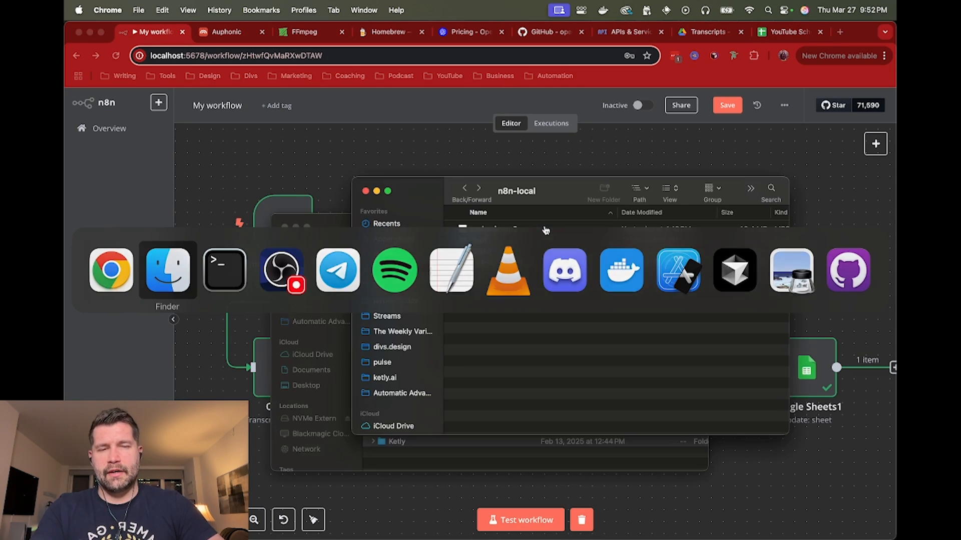
double_click(503, 251)
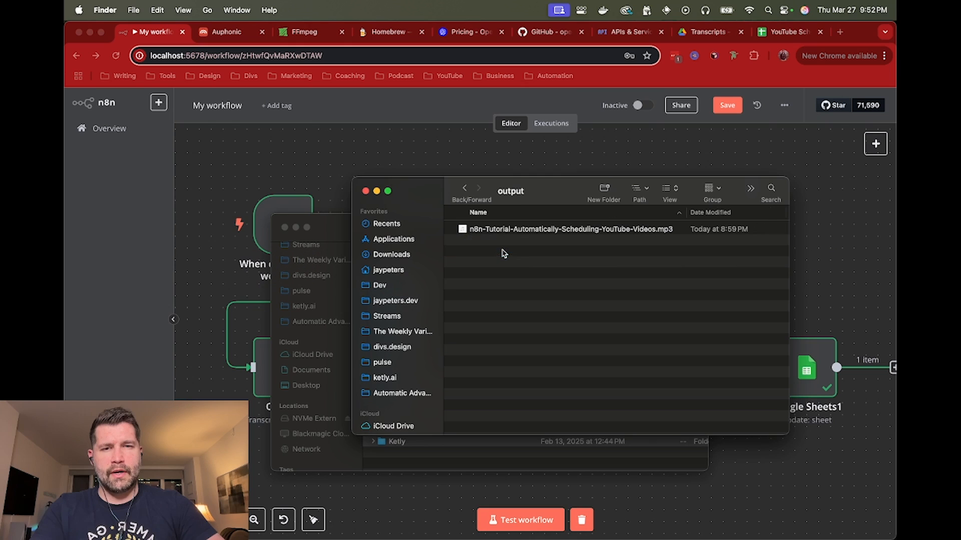
left_click(547, 234)
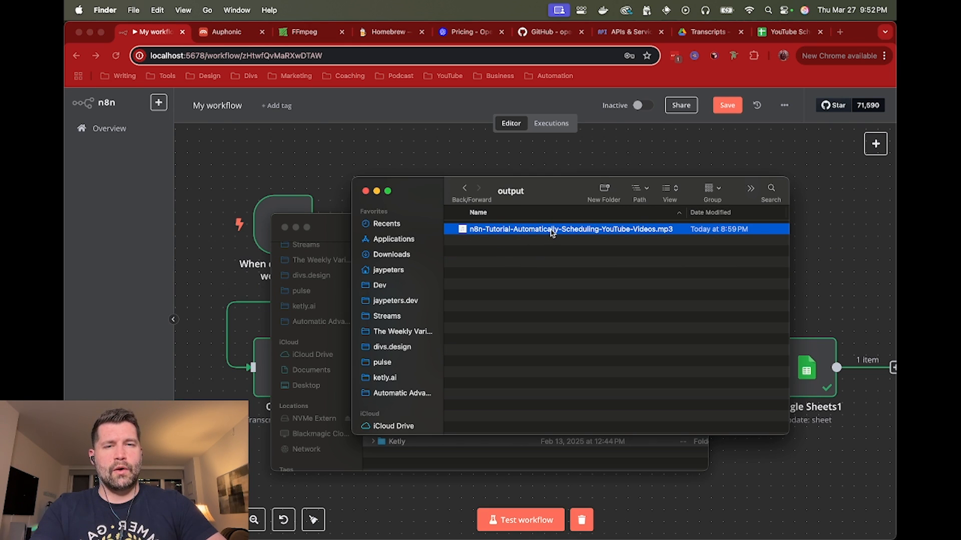
right_click(551, 233)
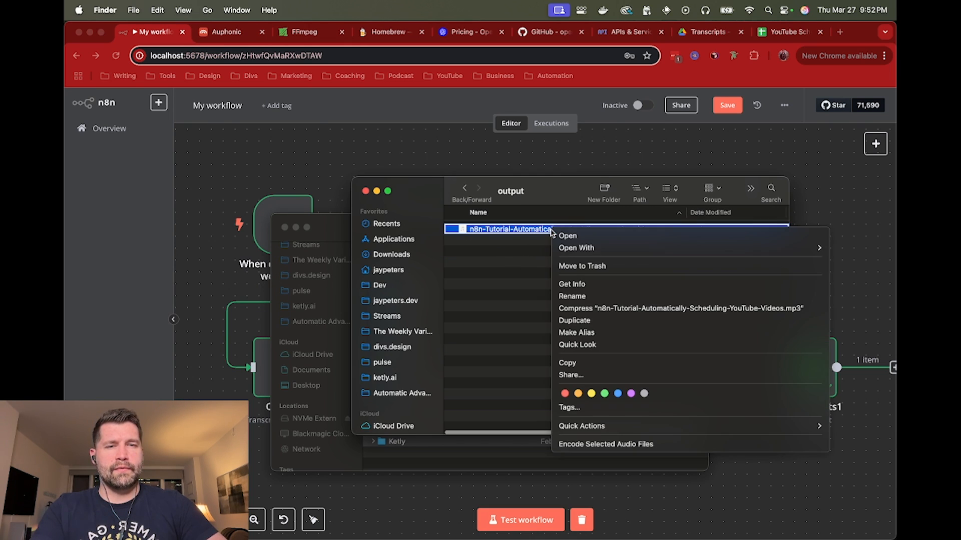
left_click(588, 267)
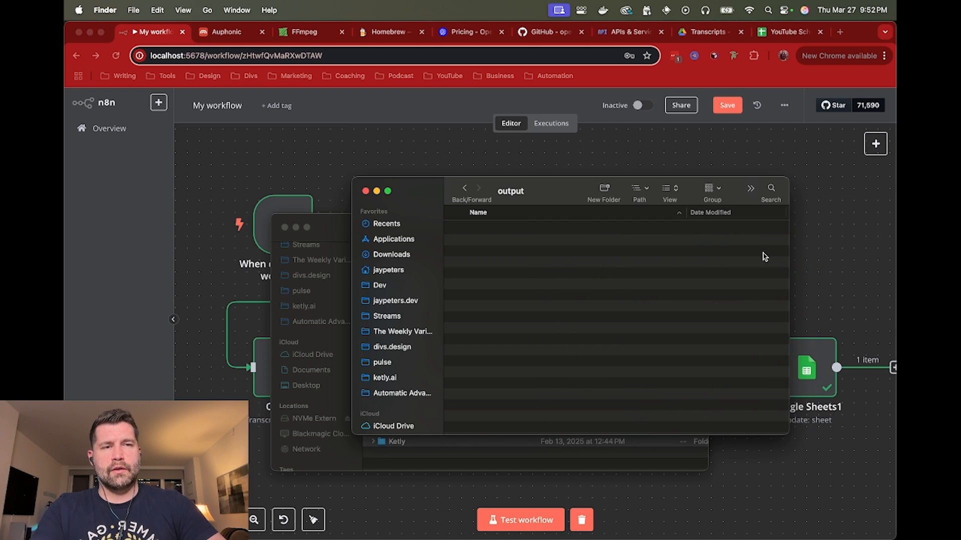
left_click(833, 231)
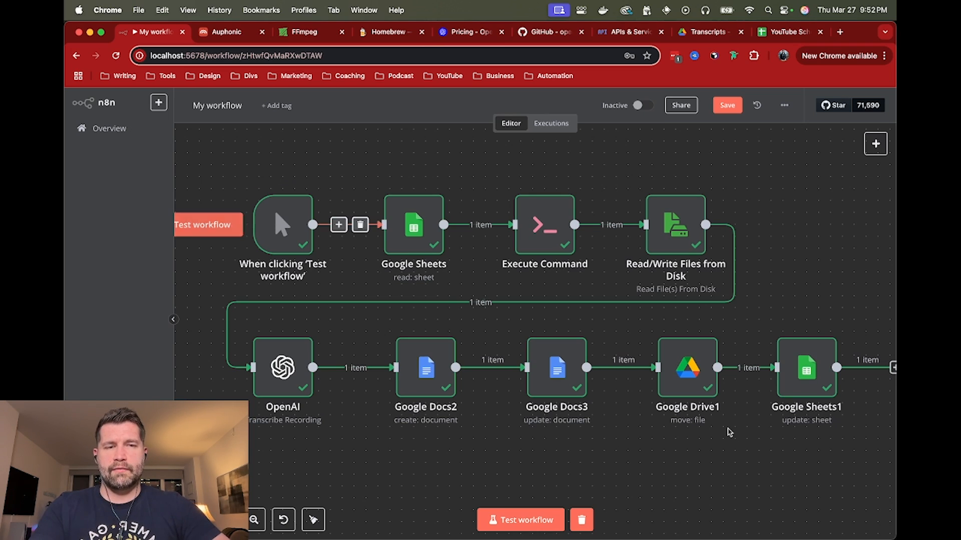
Check the source MP4 video in the input folder of n8n-local in Finder, and return to the workflow
key("super+Tab")
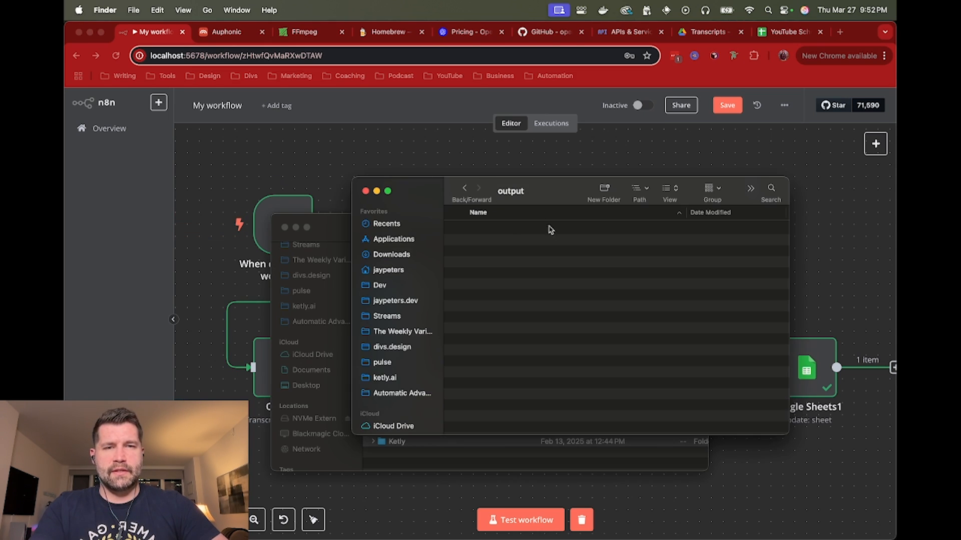
key("super+Up")
left_click(503, 243)
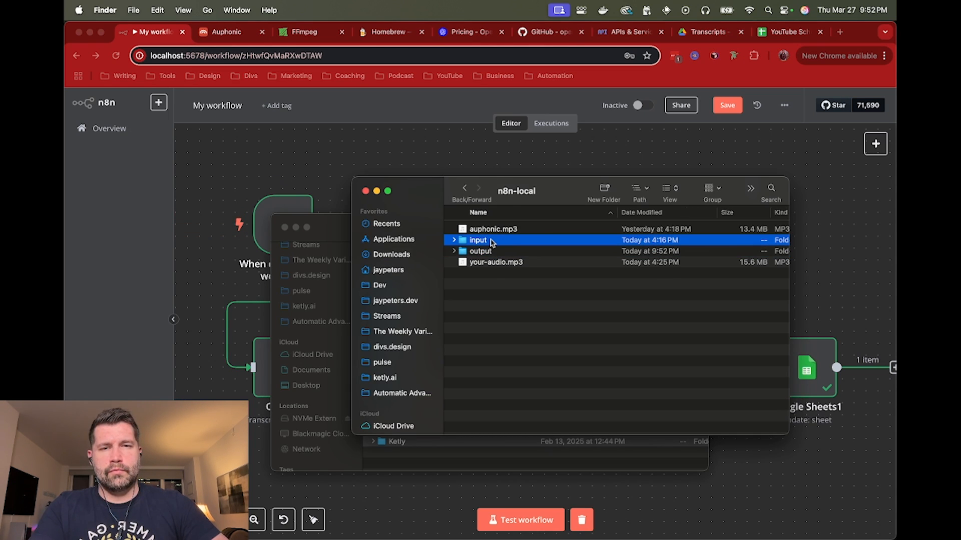
double_click(489, 244)
left_click(509, 230)
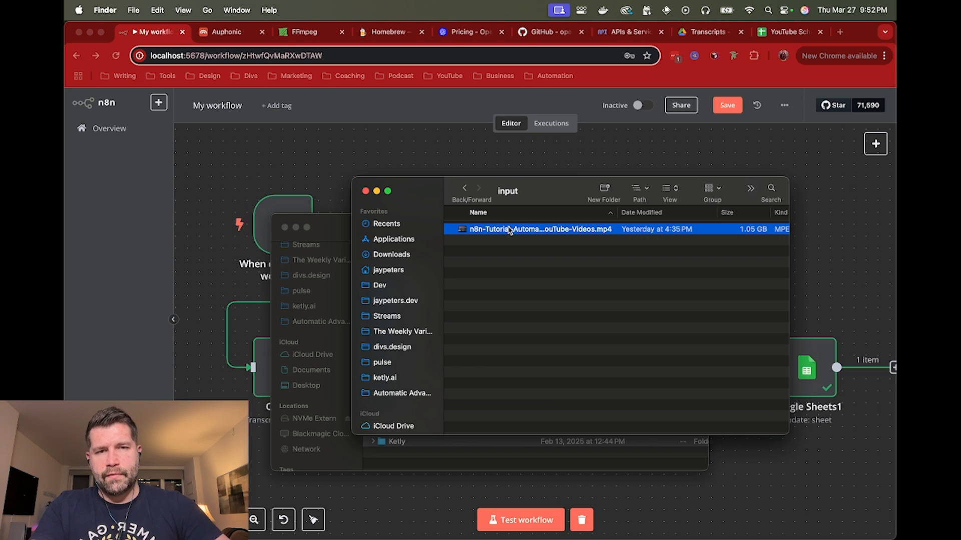
left_click(529, 161)
Run the test workflow and check the n8n-local output folder in Finder for the extracted MP3 while it executes
mouse_move(263, 218)
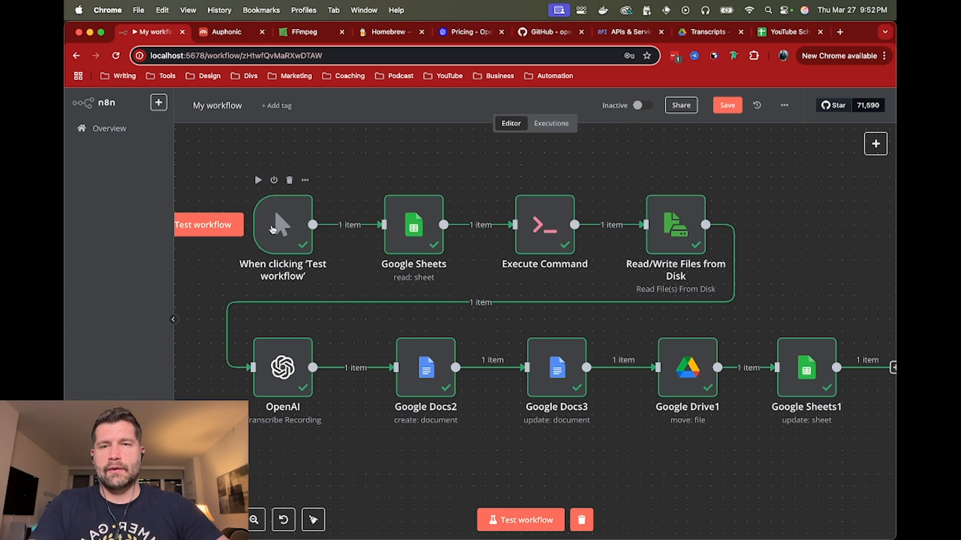
left_click(216, 228)
key("super+Tab")
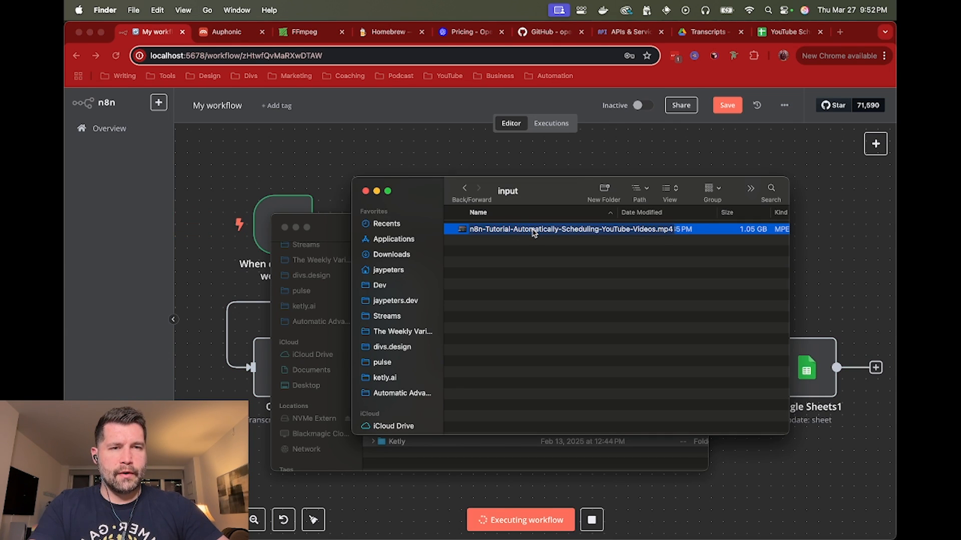
left_click(464, 188)
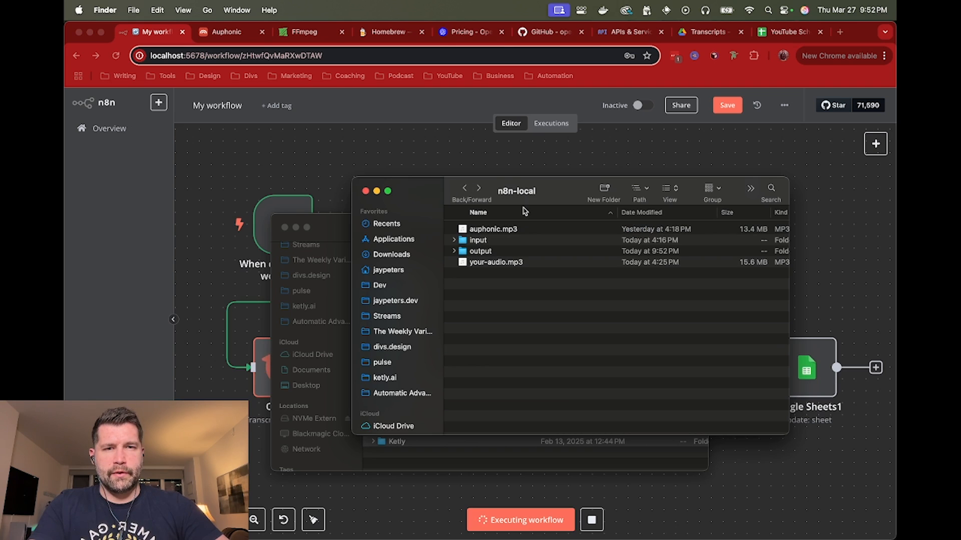
double_click(495, 251)
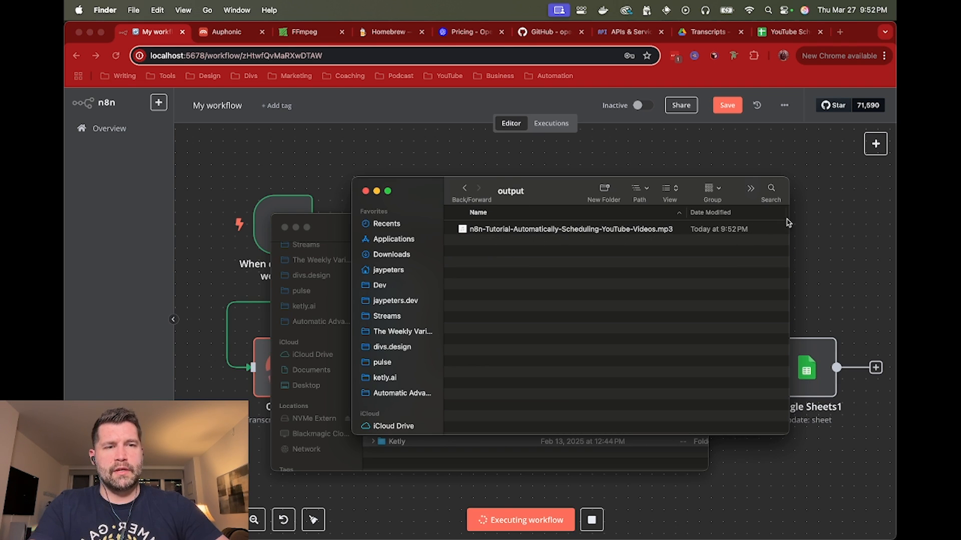
left_click(837, 218)
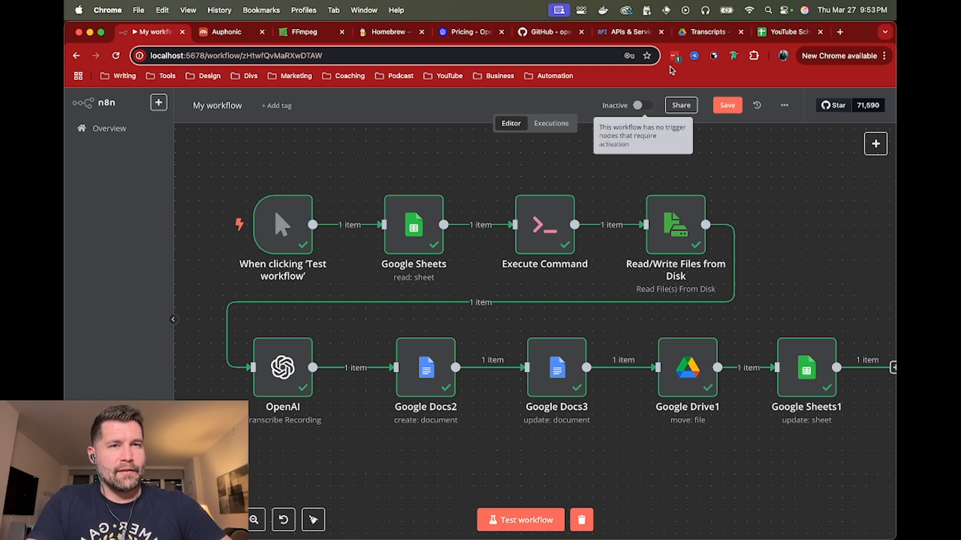
Check the Drive Transcripts folder for the new document, and open and skim the transcript linked in row 4 of the YouTube Schedule spreadsheet
left_click(697, 35)
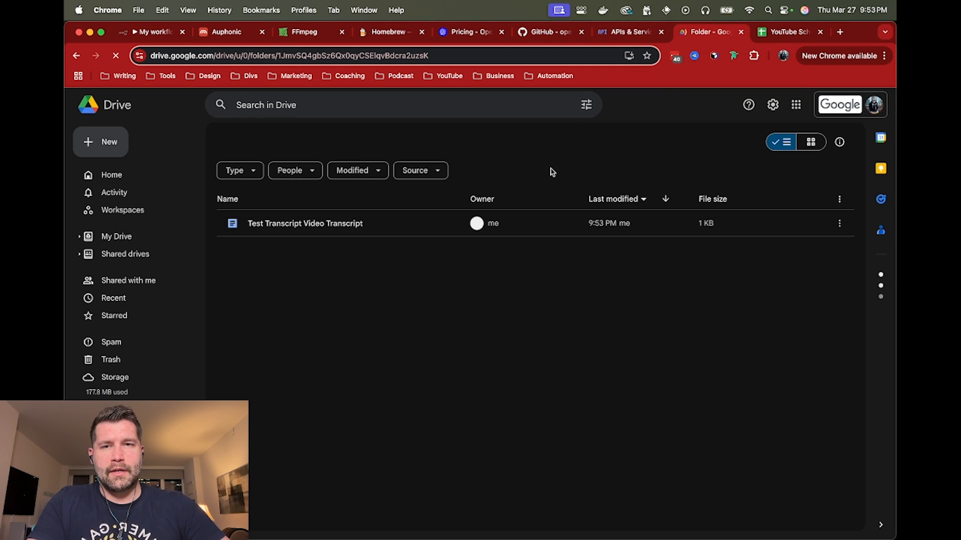
left_click(789, 33)
mouse_move(739, 223)
left_click(726, 237)
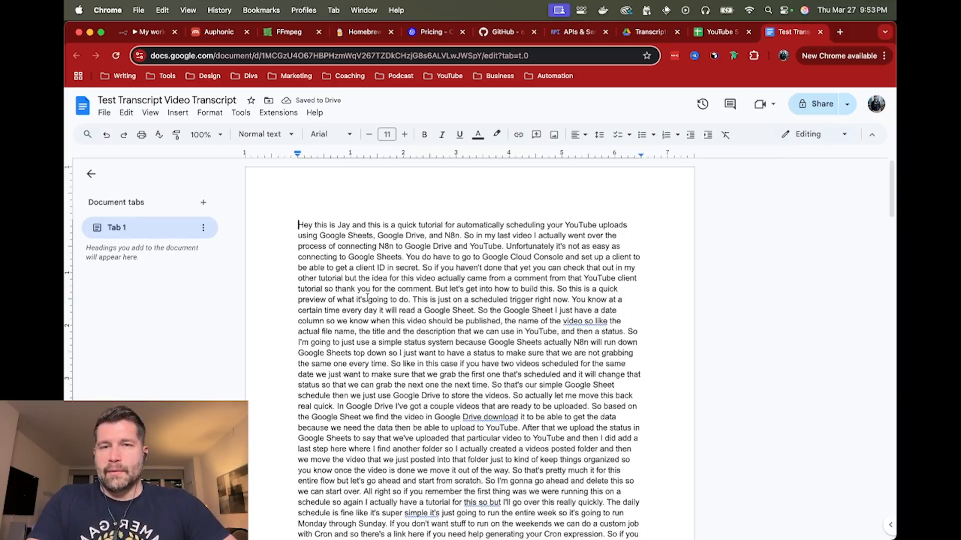
scroll(371, 276, "down", 1)
scroll(374, 271, "down", 20)
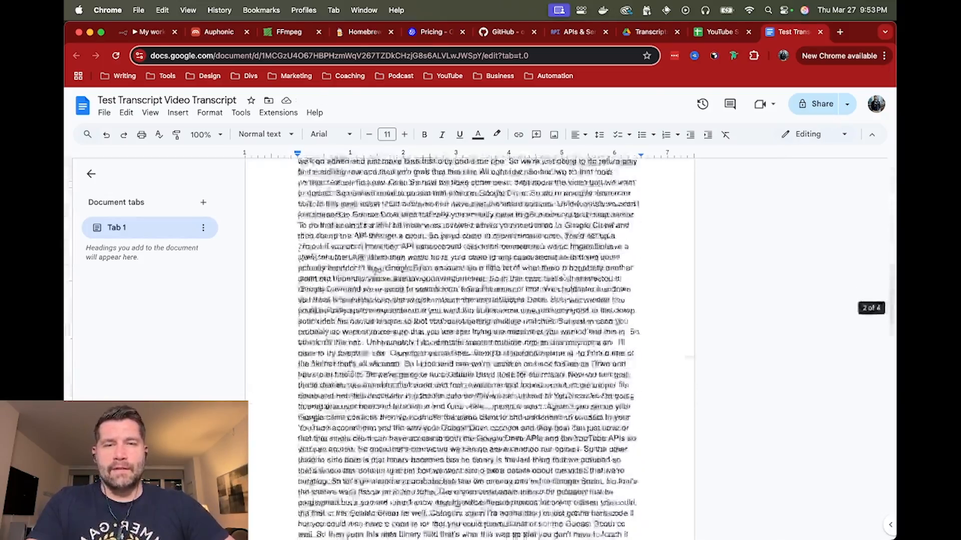
scroll(374, 270, "down", 5)
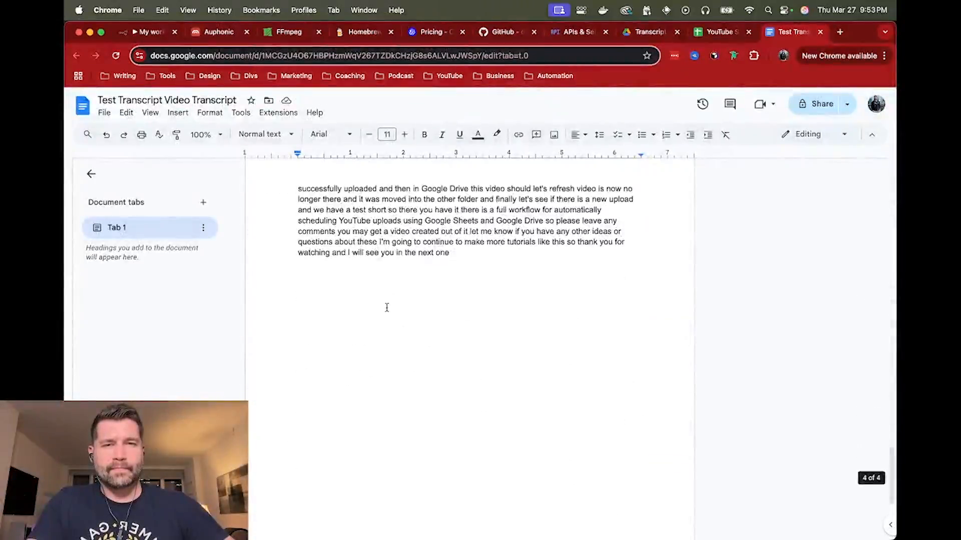
scroll(386, 307, "up", 20)
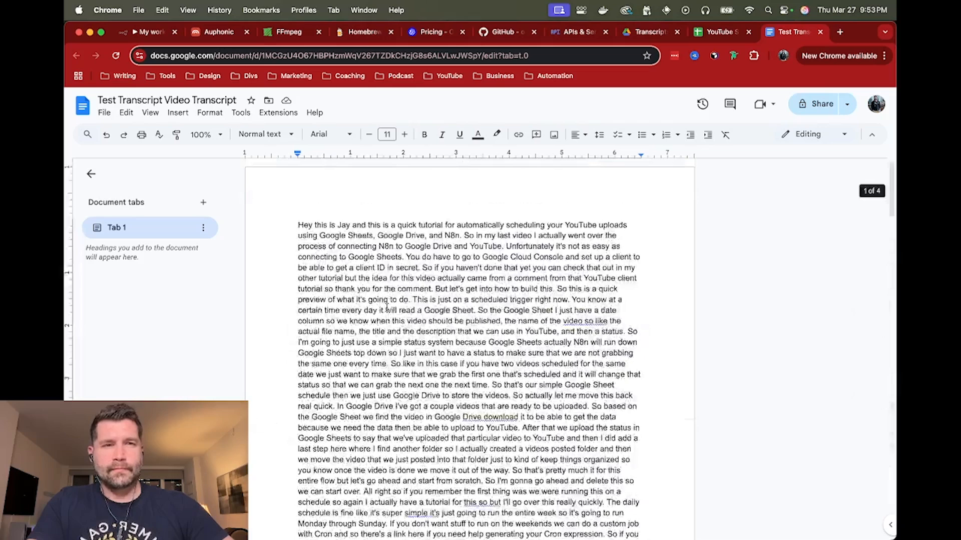
Review the n8n workflow, look over the features section of the Auphonic landing page, and return to the workflow
left_click(142, 31)
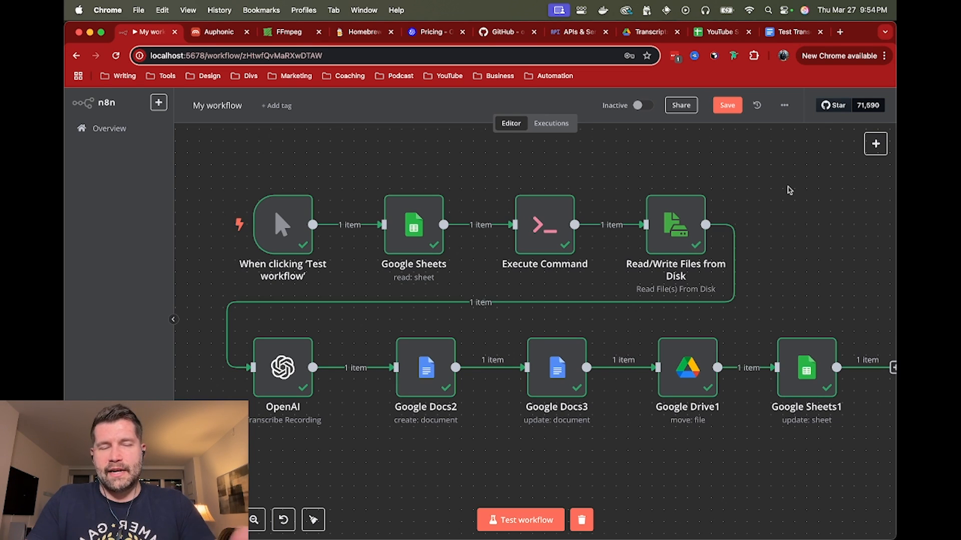
mouse_move(673, 226)
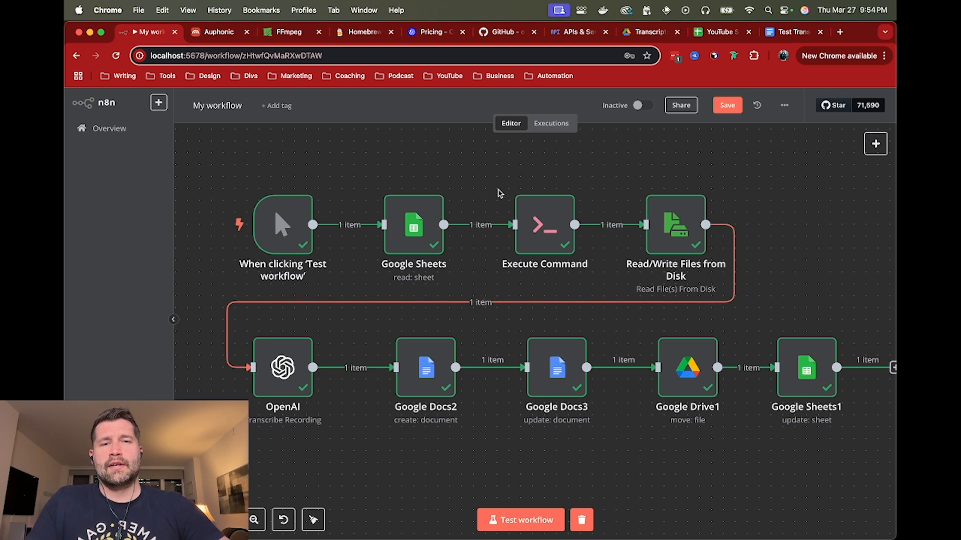
left_click(219, 33)
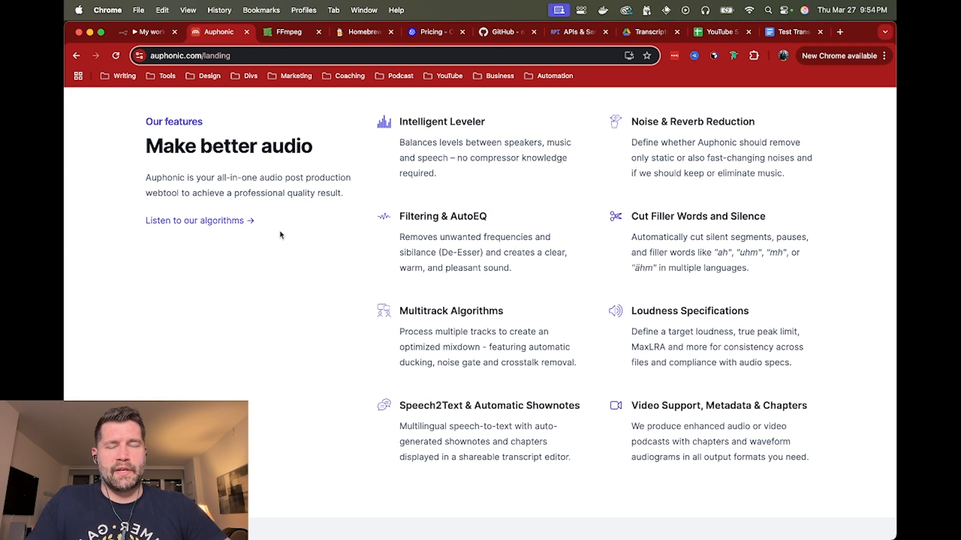
scroll(298, 265, "up", 10)
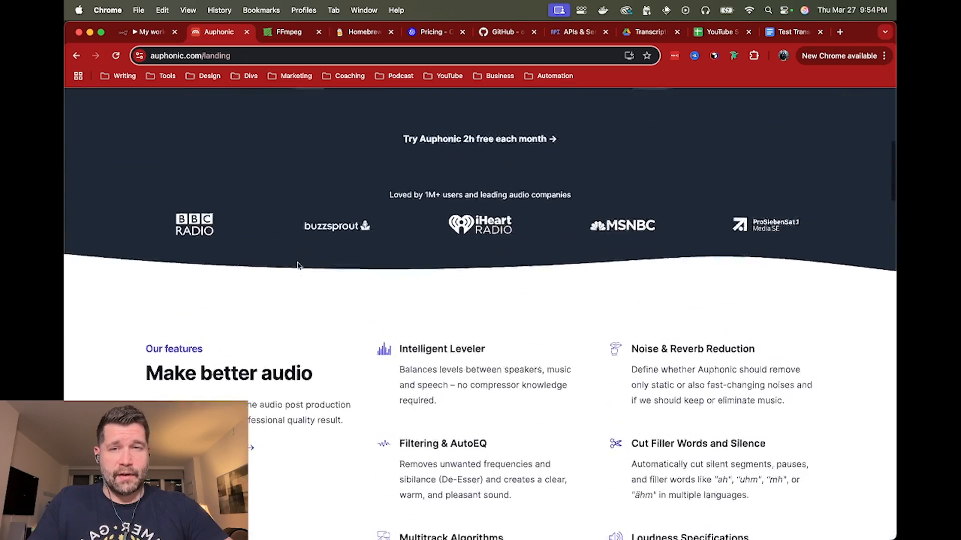
scroll(235, 264, "down", 10)
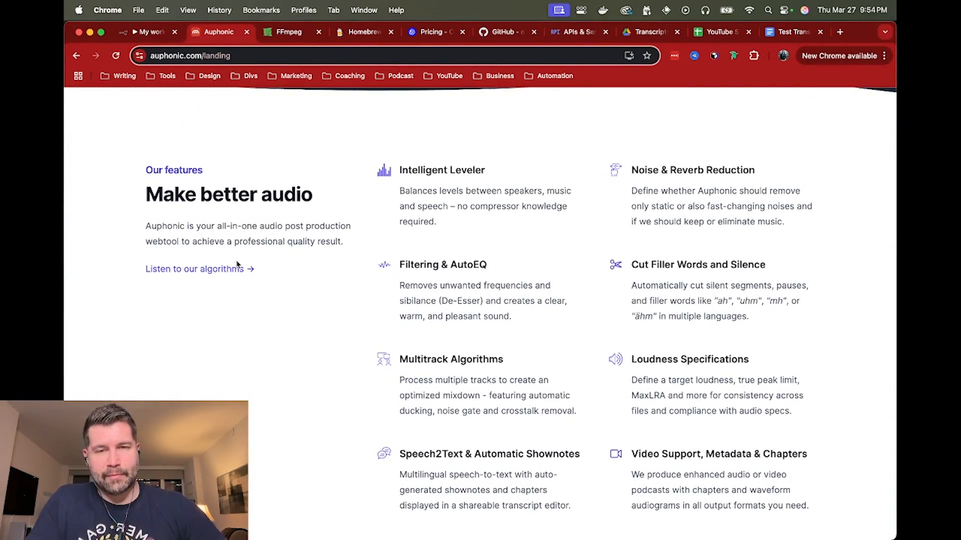
left_click(156, 40)
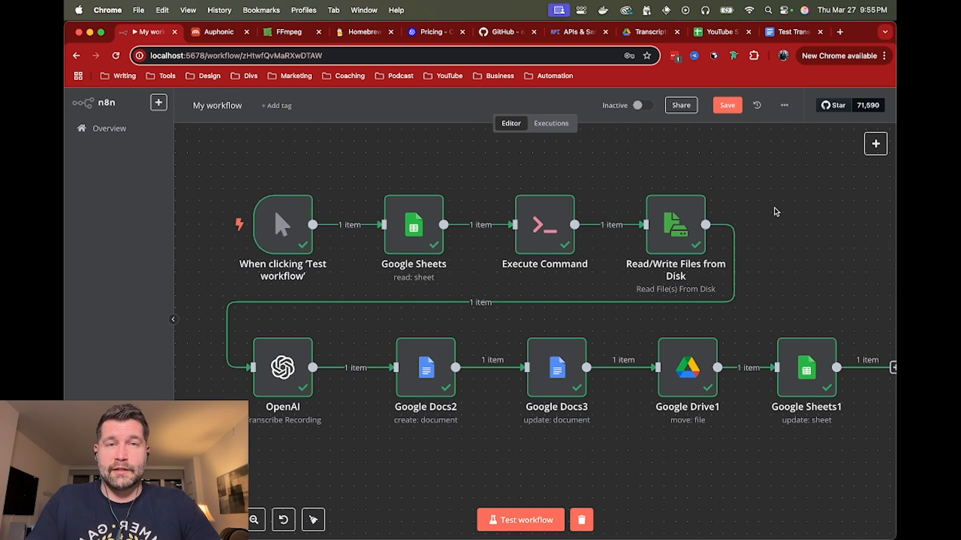